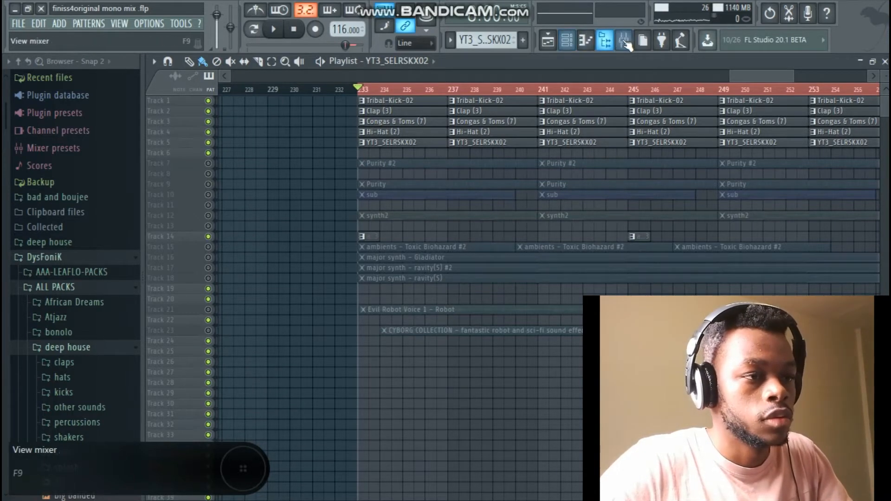
- Open the mixer and examine the inserts, from the drum and synth tracks through to the effect chain on the Master
{"action": "left_click", "coordinate": [625, 41]}
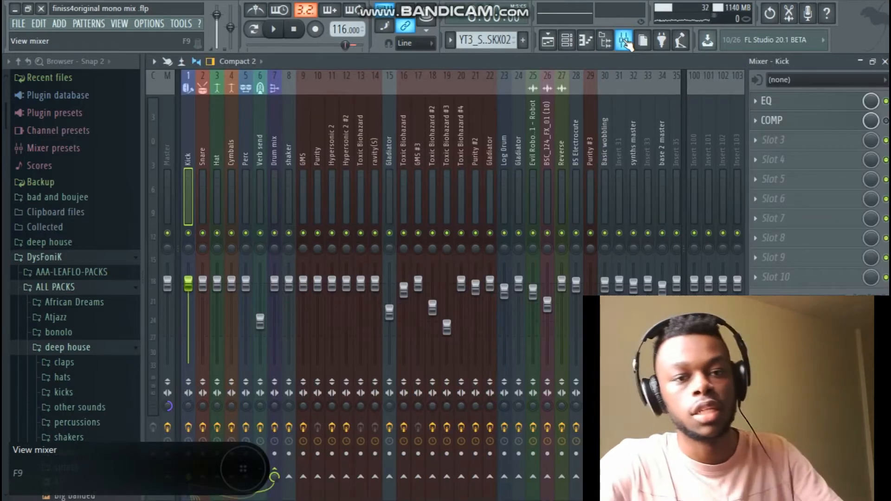
{"action": "left_click", "coordinate": [202, 144]}
{"action": "left_click", "coordinate": [244, 136]}
{"action": "left_click", "coordinate": [314, 137]}
{"action": "left_click", "coordinate": [274, 137]}
{"action": "left_click", "coordinate": [403, 135]}
{"action": "left_click", "coordinate": [478, 135]}
{"action": "left_click", "coordinate": [306, 134]}
{"action": "left_click", "coordinate": [188, 140]}
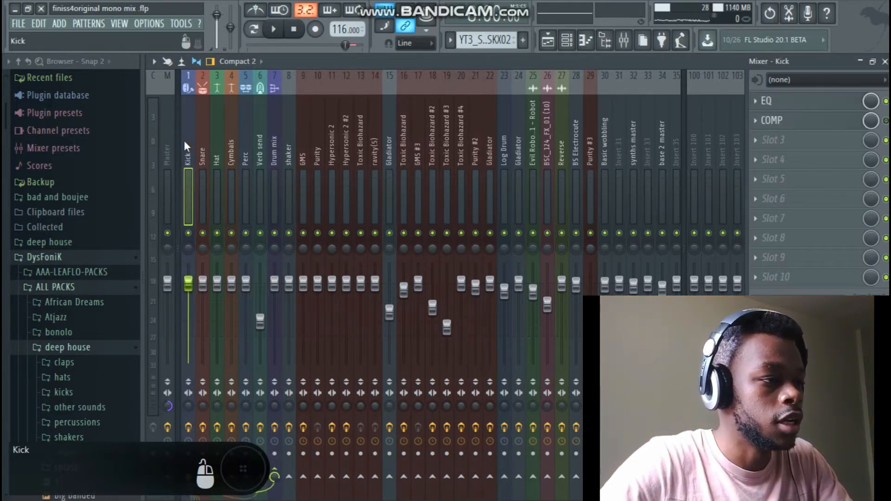
{"action": "left_click", "coordinate": [167, 136]}
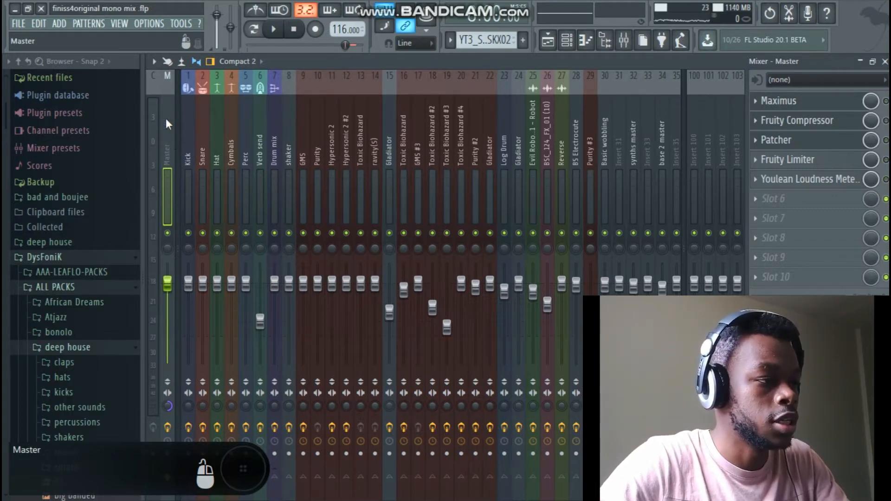
- Examine how the drum sounds are laid out across the Kick, Snare, Hat, Cymbals and Perc inserts
{"action": "left_click_drag", "start_coordinate": [191, 137], "coordinate": [255, 137]}
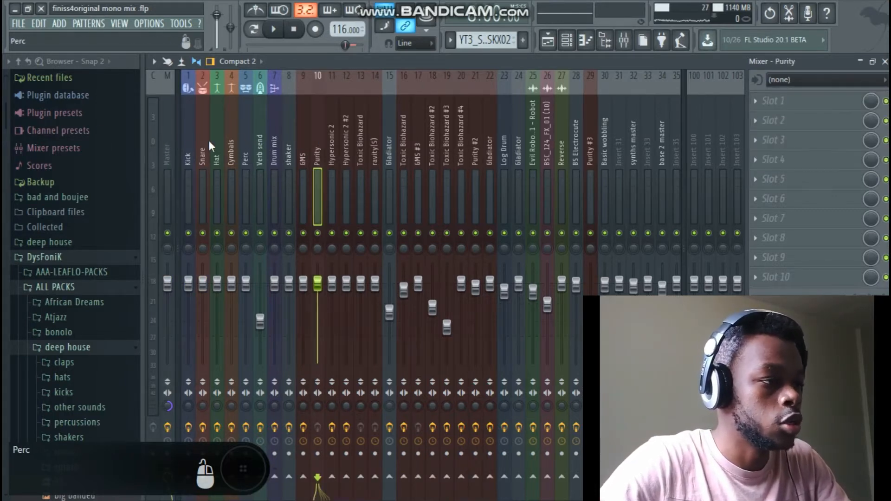
{"action": "left_click", "coordinate": [168, 135]}
{"action": "left_click", "coordinate": [186, 146]}
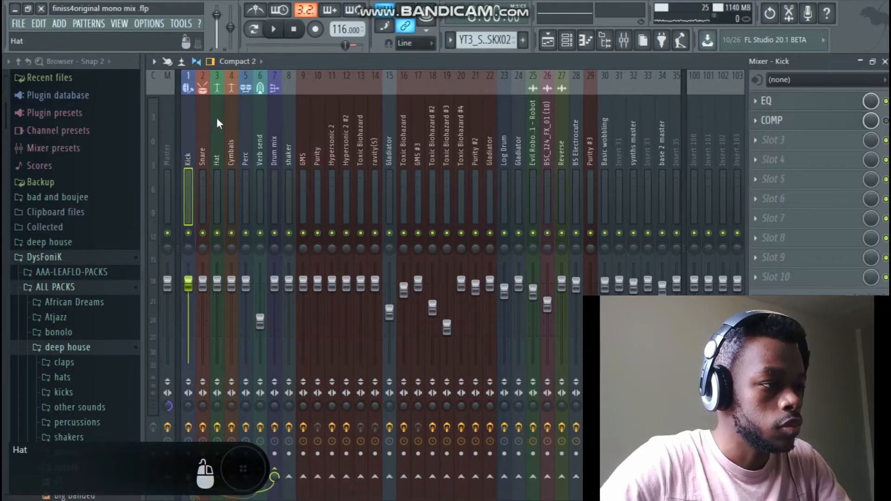
{"action": "left_click", "coordinate": [204, 126]}
{"action": "left_click", "coordinate": [220, 129]}
{"action": "left_click", "coordinate": [243, 132]}
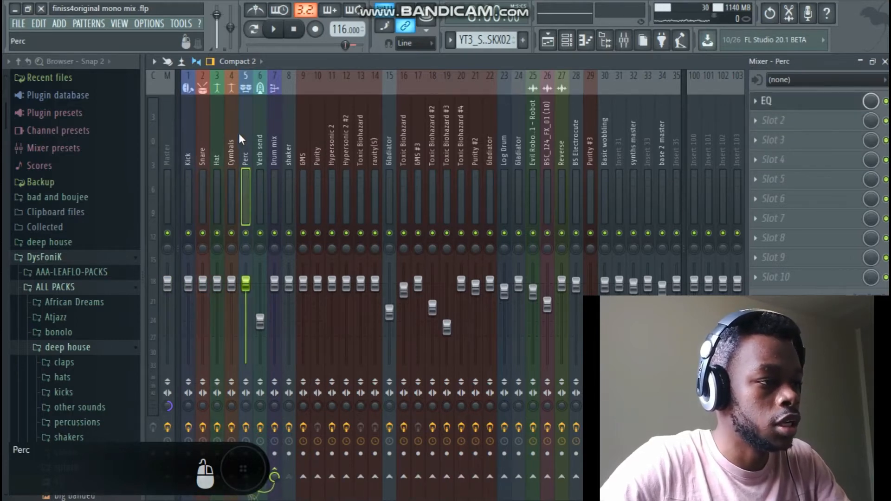
{"action": "left_click", "coordinate": [232, 135]}
{"action": "left_click", "coordinate": [251, 139]}
{"action": "left_click", "coordinate": [18, 23]}
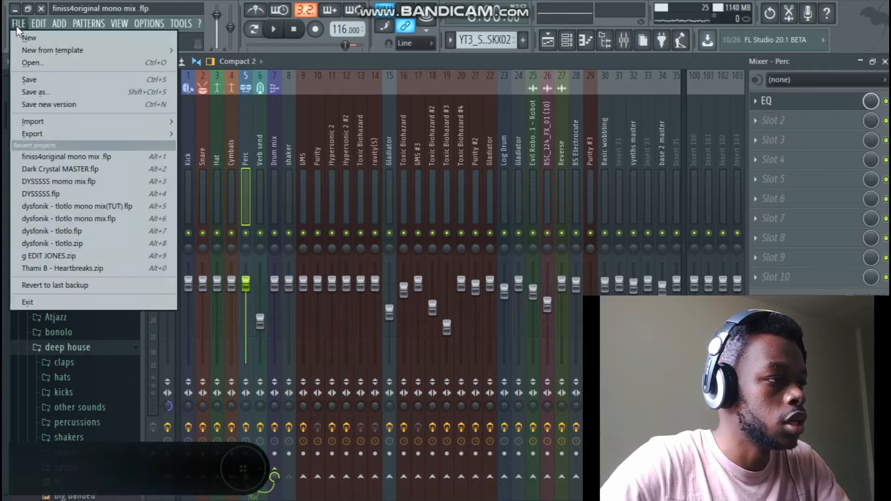
{"action": "mouse_move", "coordinate": [41, 51]}
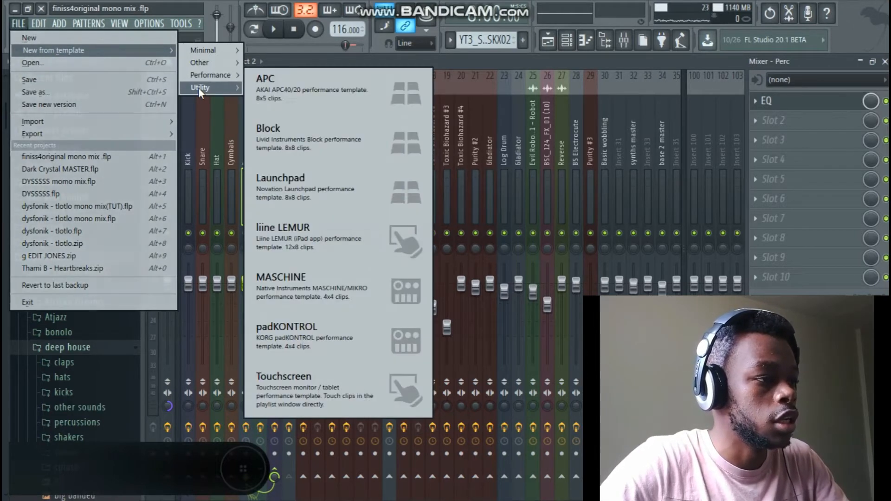
{"action": "left_click", "coordinate": [455, 79]}
- Inspect the effect slots loaded on the Kick, Snare, Hat, Cymbals, Perc and Drum mix inserts
{"action": "left_click", "coordinate": [193, 122]}
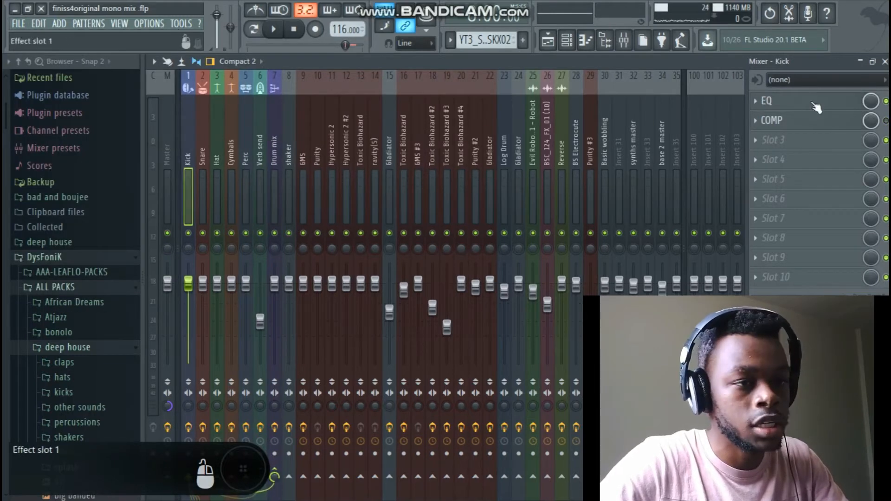
{"action": "left_click", "coordinate": [211, 132]}
{"action": "left_click", "coordinate": [204, 129]}
{"action": "left_click", "coordinate": [218, 129]}
{"action": "left_click", "coordinate": [235, 129]}
{"action": "left_click", "coordinate": [254, 143]}
{"action": "left_click", "coordinate": [247, 142]}
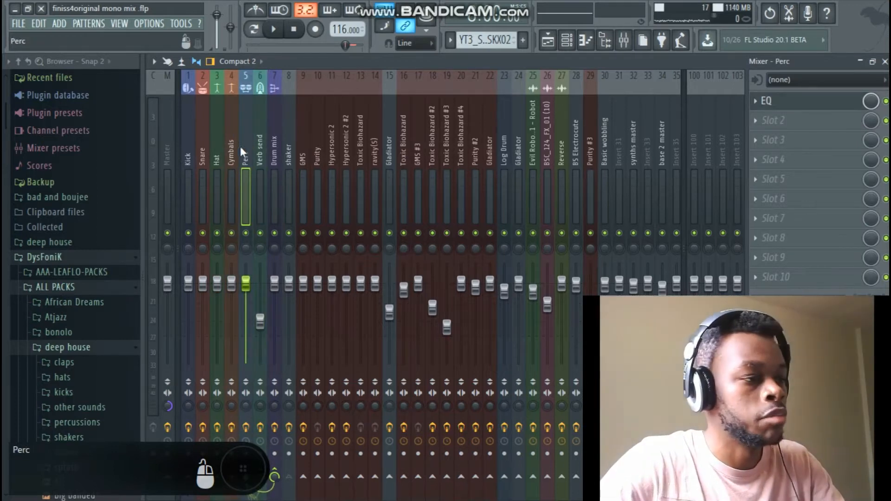
{"action": "left_click", "coordinate": [275, 141]}
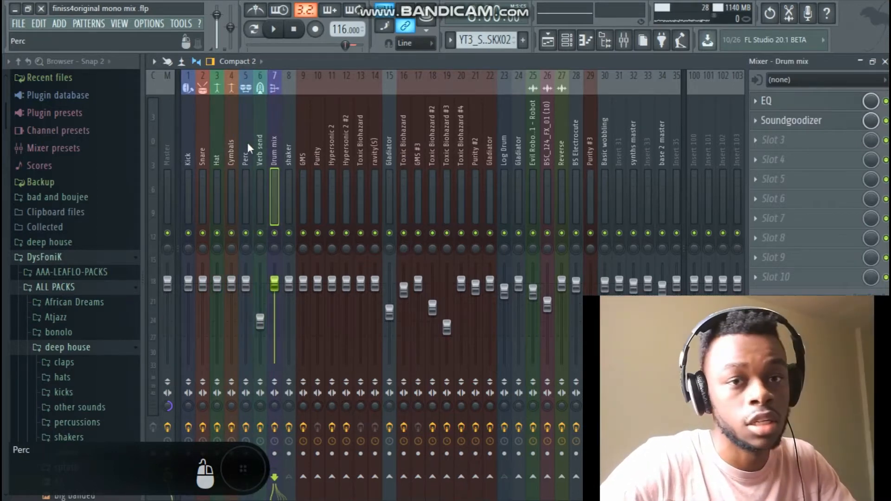
- Inspect the effect slots of the shaker and synth inserts up to Toxic Biohazard on insert 16, ending back on Kick
{"action": "left_click", "coordinate": [289, 152]}
{"action": "left_click", "coordinate": [305, 152]}
{"action": "left_click", "coordinate": [339, 146]}
{"action": "left_click", "coordinate": [386, 143]}
{"action": "left_click", "coordinate": [348, 143]}
{"action": "left_click", "coordinate": [361, 148]}
{"action": "left_click", "coordinate": [386, 146]}
{"action": "left_click", "coordinate": [375, 146]}
{"action": "left_click", "coordinate": [403, 145]}
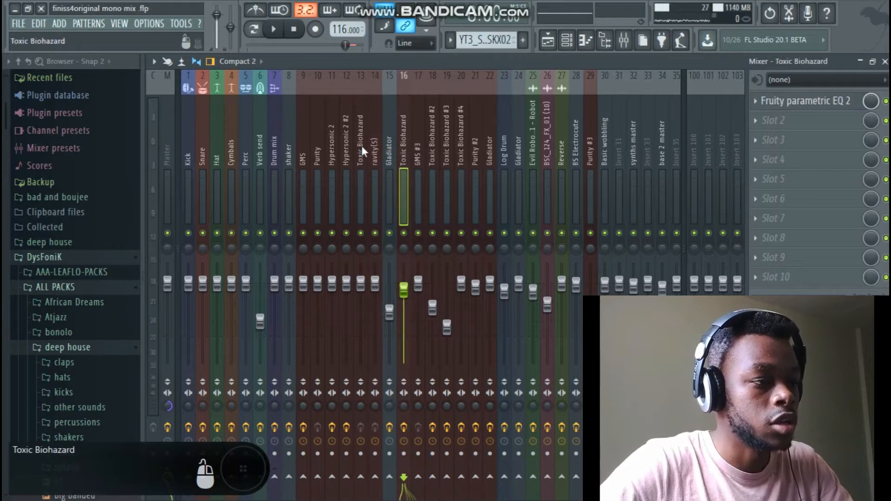
{"action": "left_click", "coordinate": [192, 153]}
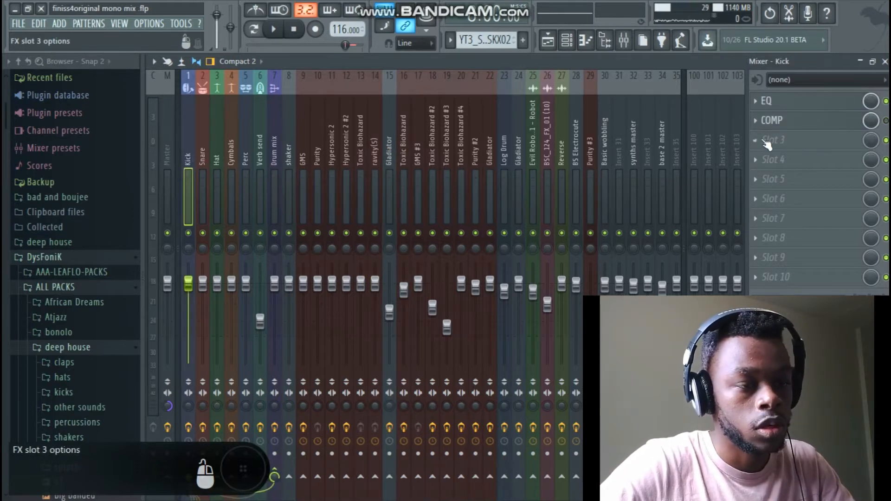
- Play the arrangement from the playlist and unmute the Purity #2 clips on track 7
{"action": "left_click", "coordinate": [567, 43]}
{"action": "left_click", "coordinate": [558, 41]}
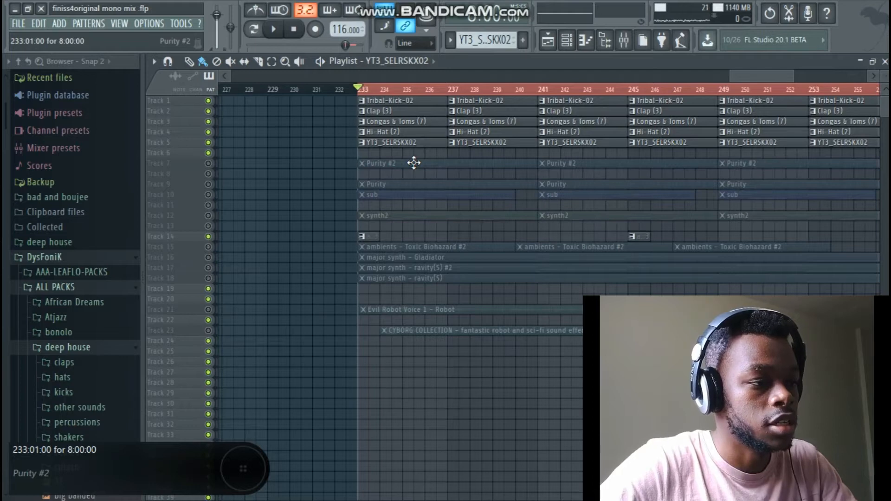
{"action": "key", "text": "space"}
{"action": "key", "text": "XF86AudioLowerVolume"}
{"action": "key", "text": "XF86AudioRaiseVolume"}
{"action": "key", "text": "XF86AudioRaiseVolume"}
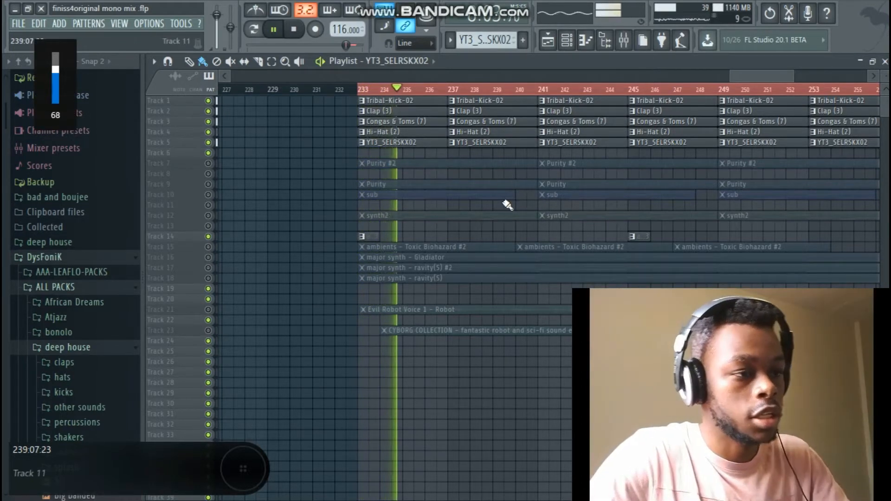
{"action": "scroll", "coordinate": [483, 91], "scroll_direction": "up", "scroll_amount": 3}
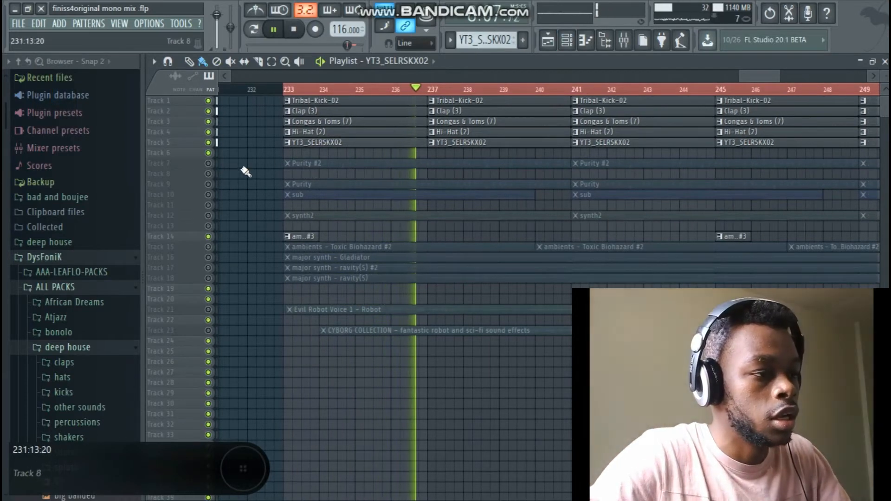
{"action": "left_click", "coordinate": [209, 163]}
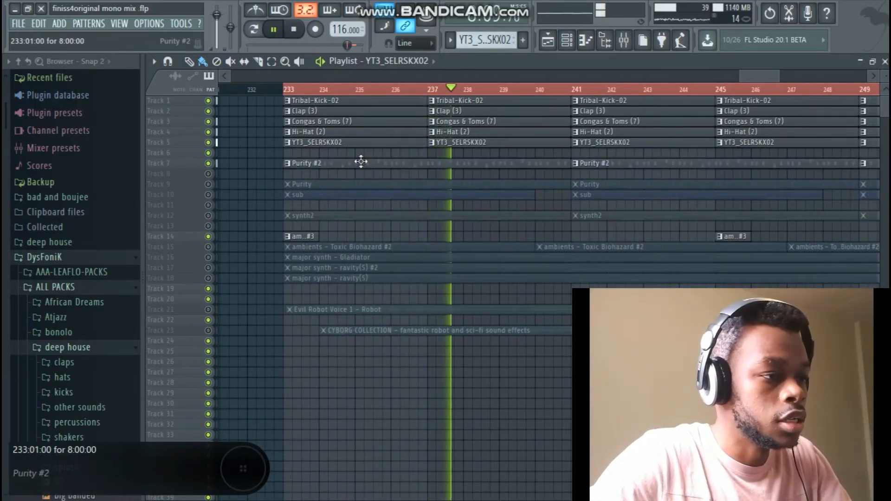
- Raise the band 1 high-pass cutoff to about 300 Hz in the Fruity parametric EQ 2 on the Purity #2 insert
{"action": "left_click", "coordinate": [624, 40]}
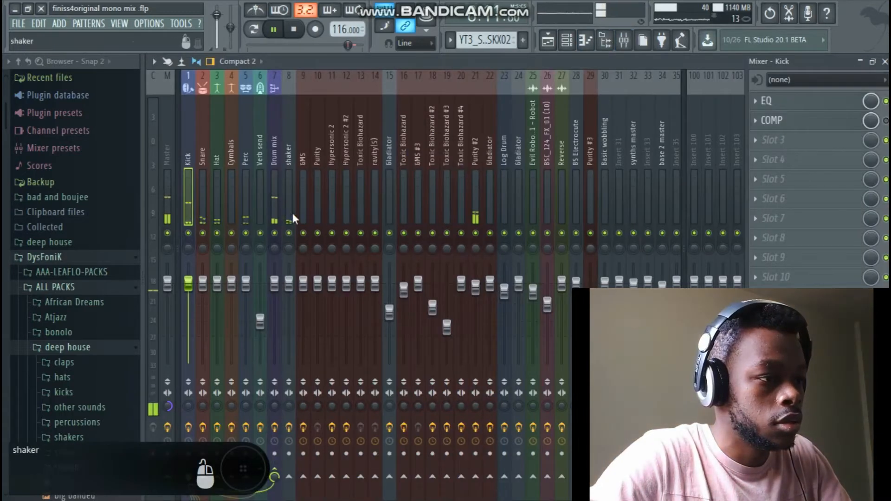
{"action": "left_click", "coordinate": [479, 193]}
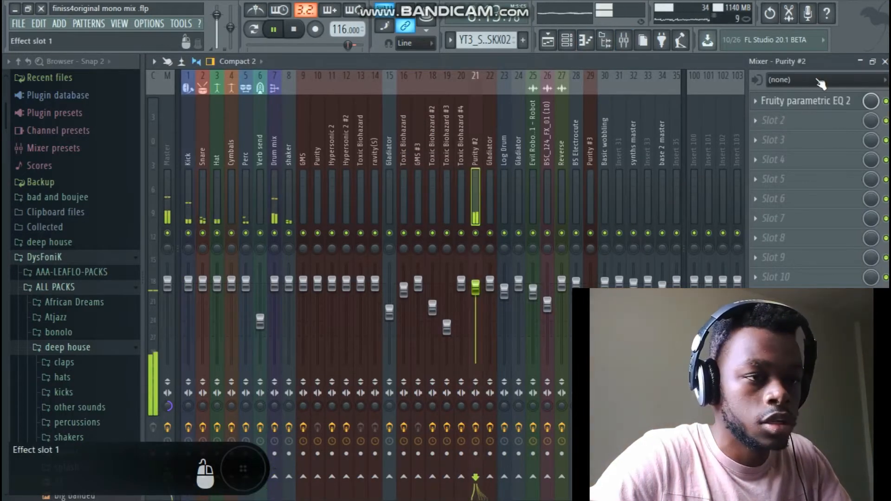
{"action": "left_click", "coordinate": [830, 104]}
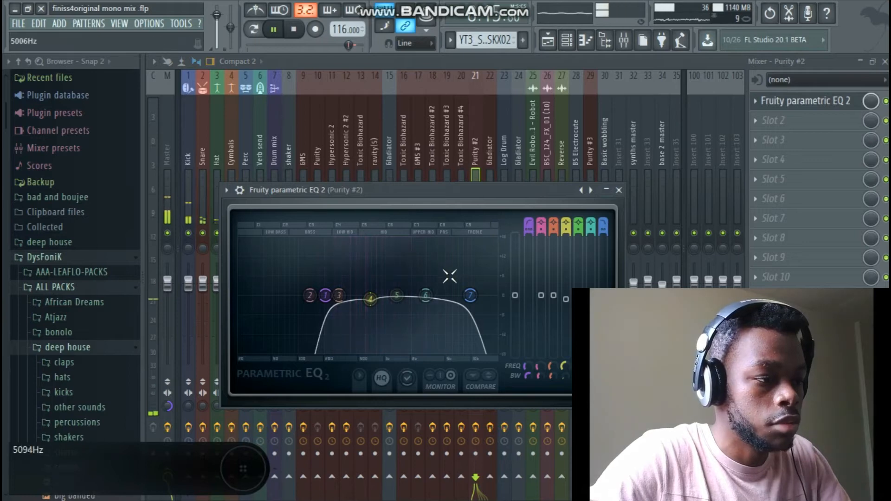
{"action": "mouse_move", "coordinate": [326, 297]}
{"action": "left_mouse_down"}
{"action": "mouse_move", "coordinate": [240, 296]}
{"action": "mouse_move", "coordinate": [340, 296]}
{"action": "left_mouse_up"}
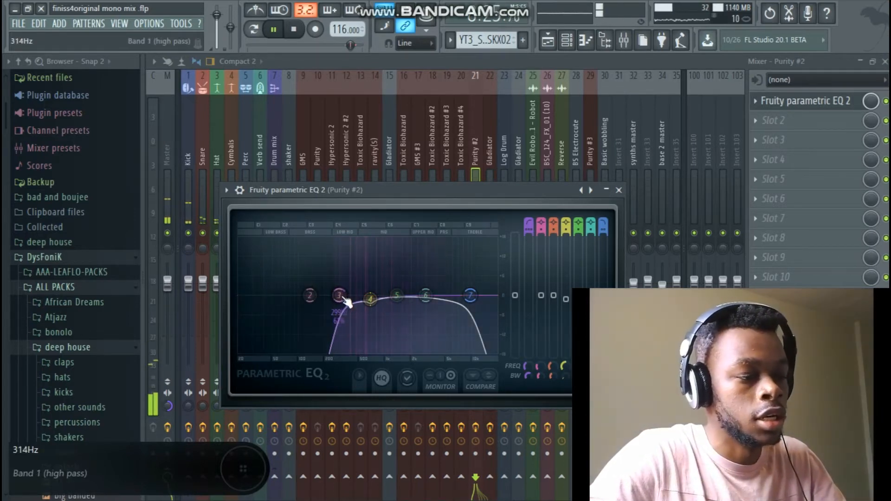
{"action": "left_click", "coordinate": [619, 190]}
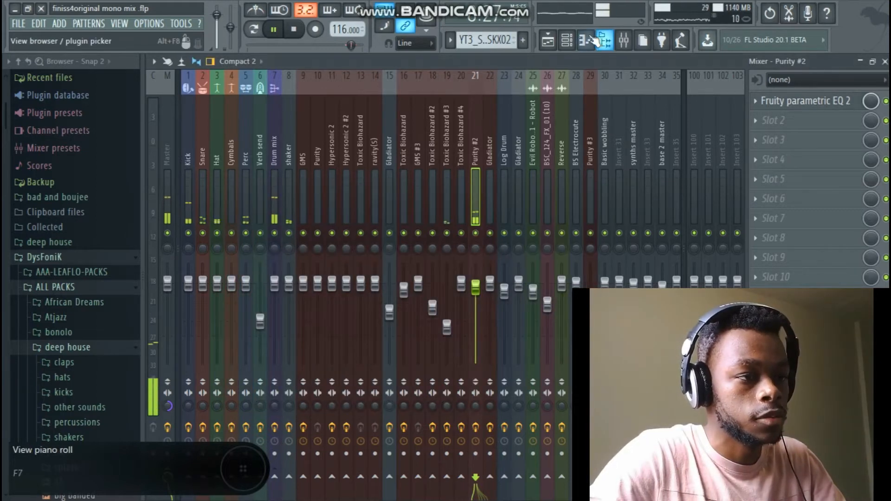
- Unmute the Purity clips on track 9 of the playlist
{"action": "left_click", "coordinate": [553, 44]}
{"action": "left_click", "coordinate": [556, 47]}
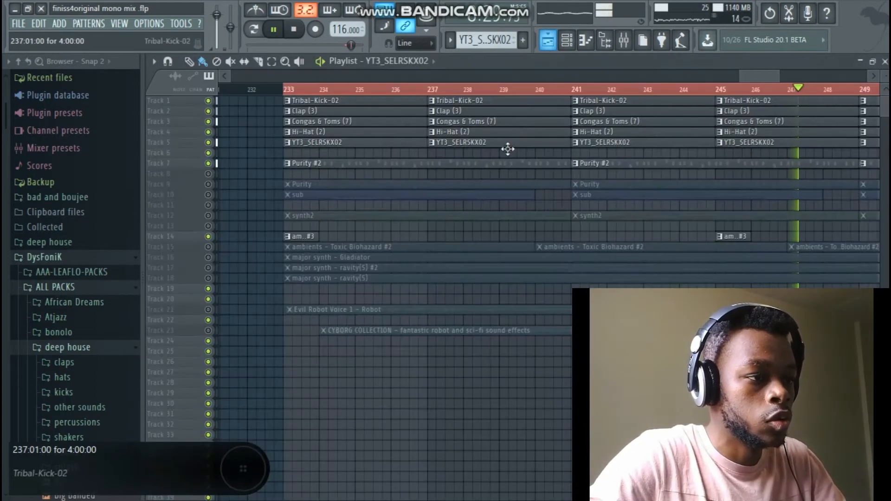
{"action": "left_click", "coordinate": [209, 185]}
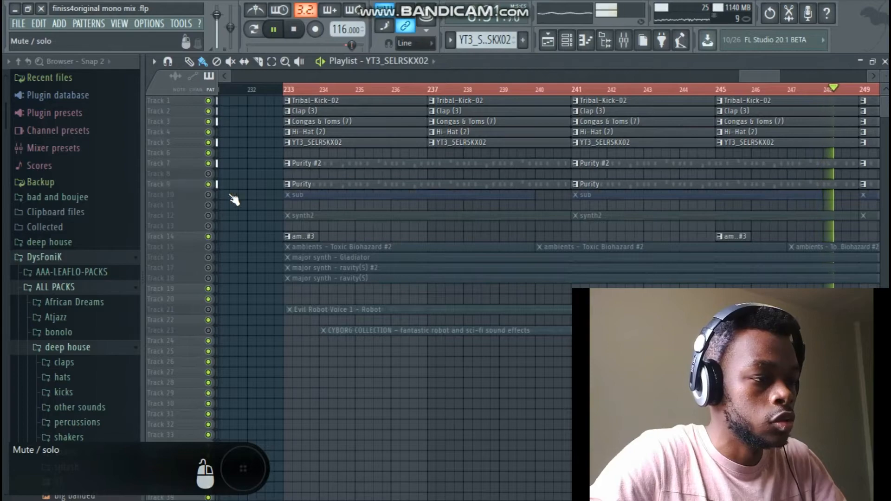
- Find the mixer insert of the Purity pattern, Toxic Biohazard #4, and raise the high-pass cutoff in its Fruity parametric EQ 2
{"action": "double_click", "coordinate": [369, 185]}
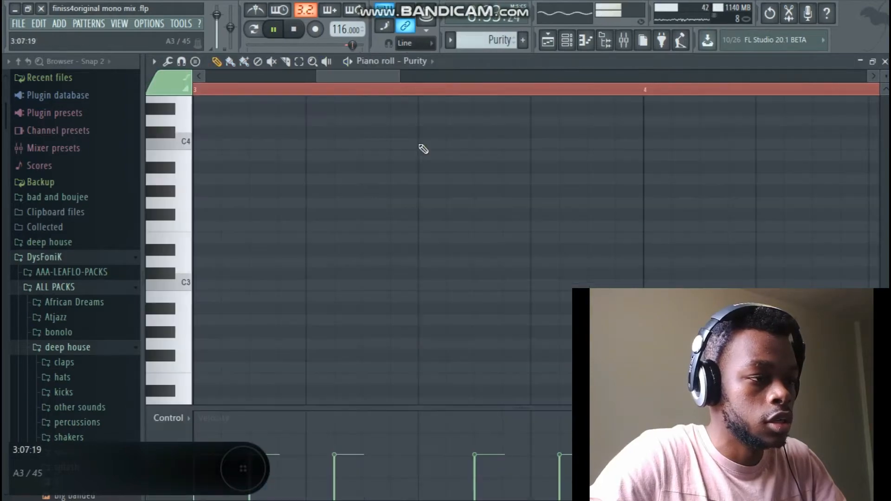
{"action": "left_click", "coordinate": [571, 41]}
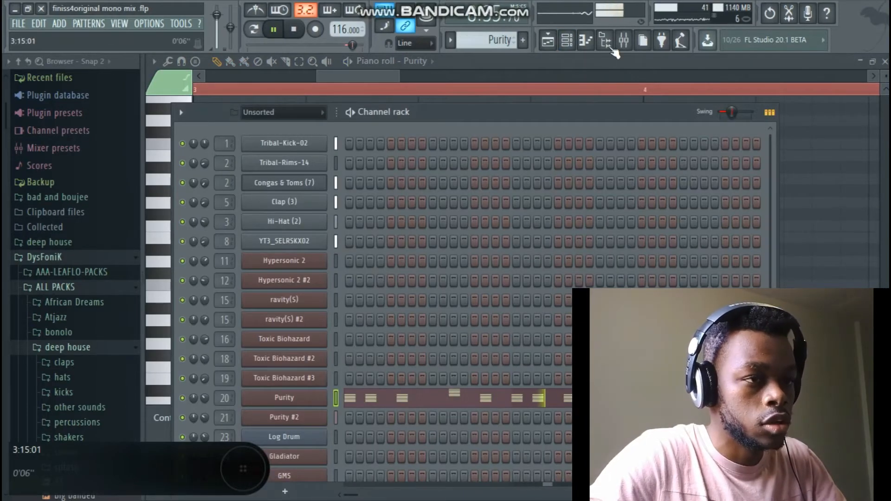
{"action": "left_click", "coordinate": [624, 40]}
{"action": "left_click", "coordinate": [458, 133]}
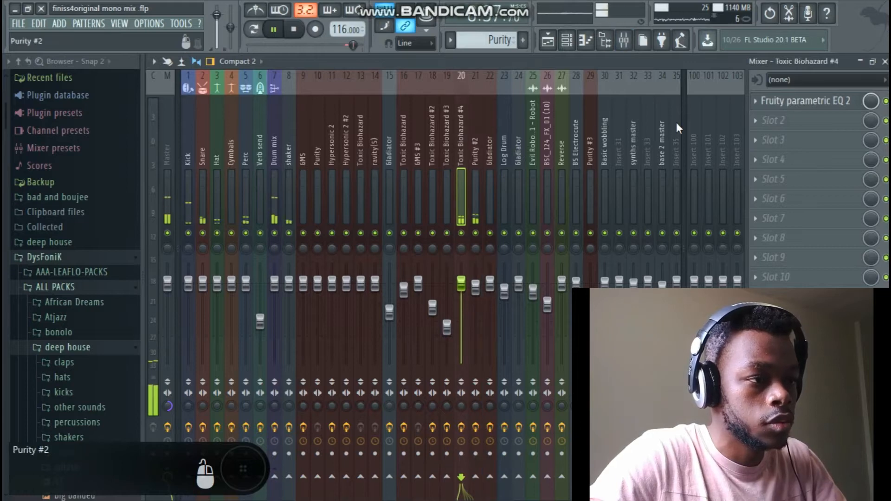
{"action": "left_click", "coordinate": [809, 103]}
{"action": "left_click_drag", "start_coordinate": [274, 272], "coordinate": [291, 263]}
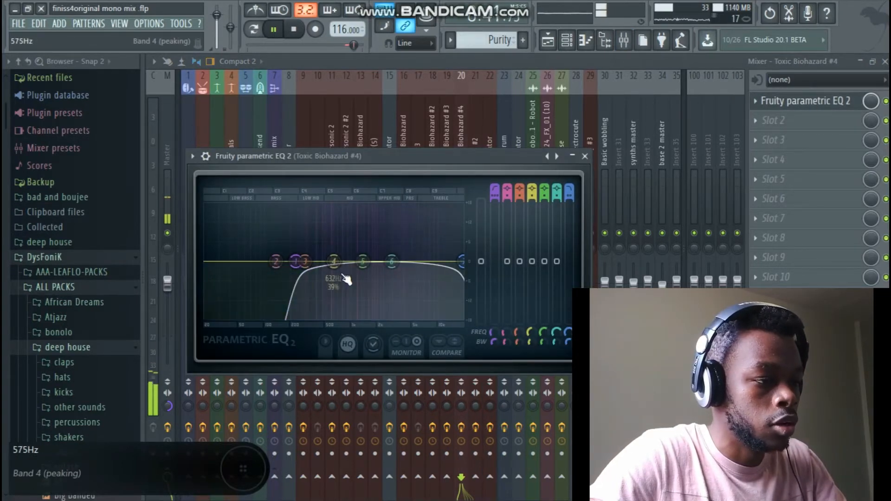
{"action": "left_click", "coordinate": [585, 156]}
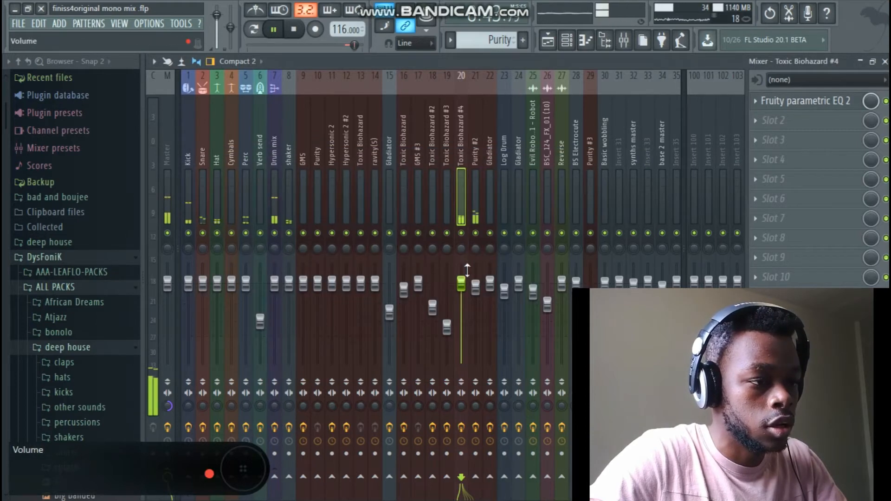
- Lower the Toxic Biohazard #4 insert volume to about -2.5 dB and bring the Purity #2 insert down slightly
{"action": "left_click_drag", "start_coordinate": [466, 281], "coordinate": [466, 290]}
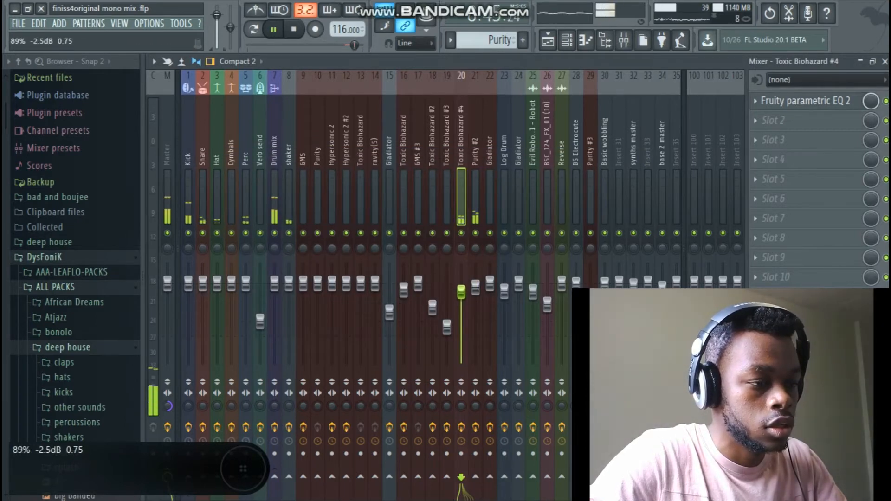
{"action": "left_click", "coordinate": [476, 287]}
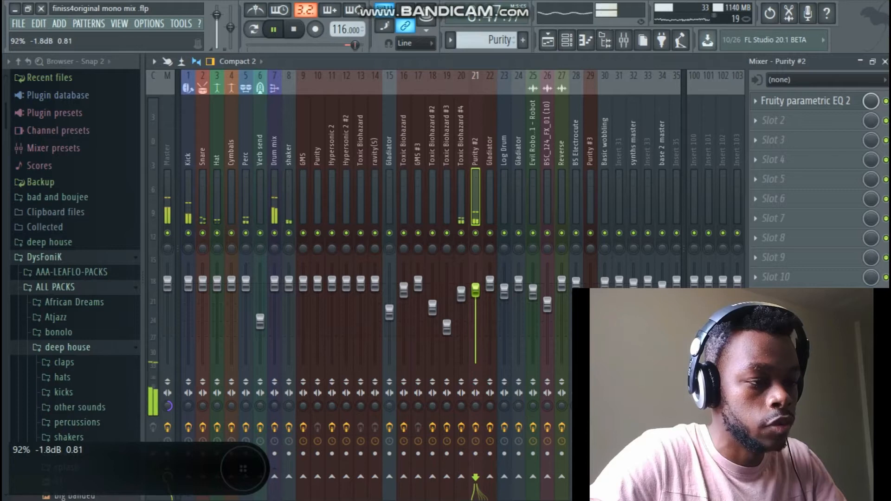
- Unmute the sub clips on track 10 of the playlist
{"action": "key", "text": "F5"}
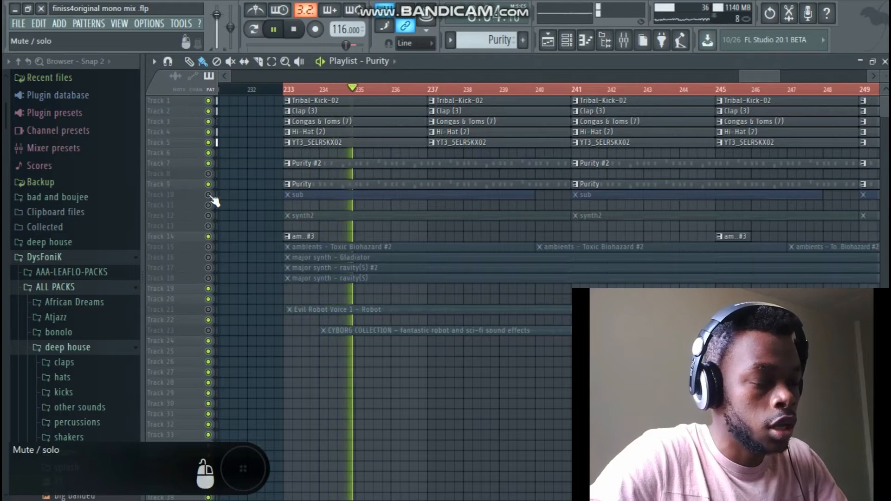
{"action": "left_click", "coordinate": [210, 196]}
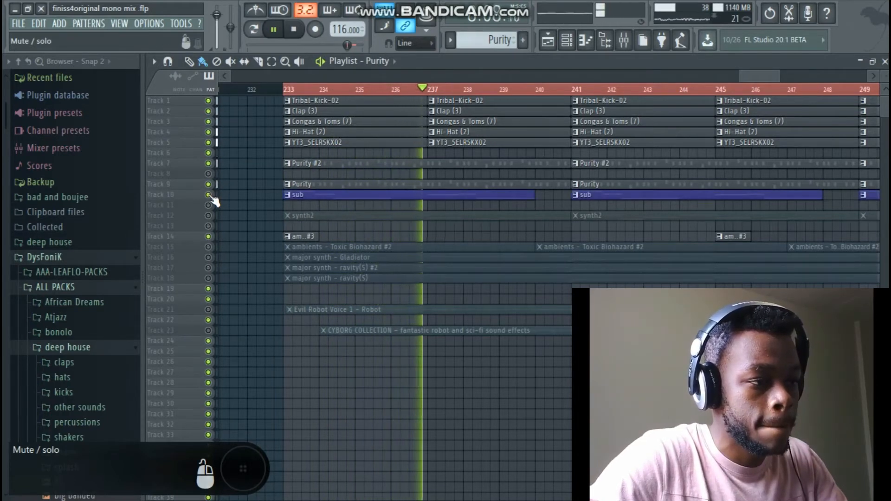
- Find the mixer insert of the sub pattern, Hypersonic 2, and lower its Fruity parametric EQ 2 band 1 frequency to about 70 Hz
{"action": "double_click", "coordinate": [339, 195]}
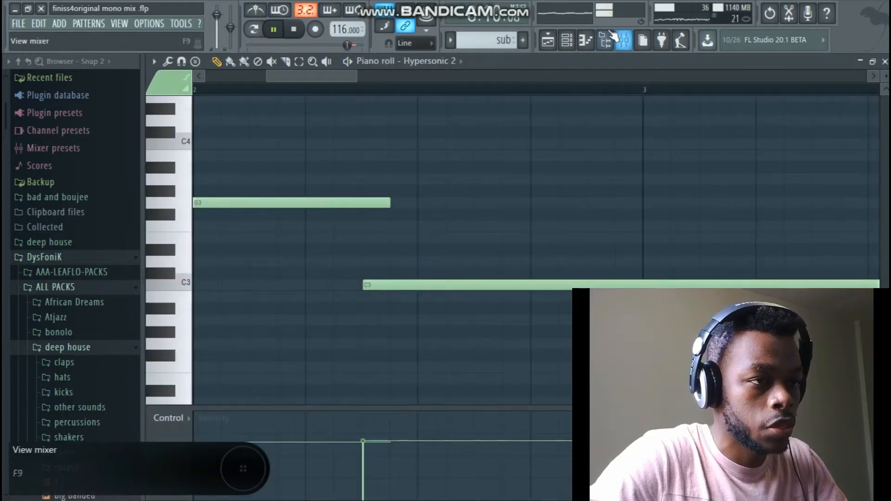
{"action": "left_click", "coordinate": [623, 40]}
{"action": "left_click", "coordinate": [471, 197]}
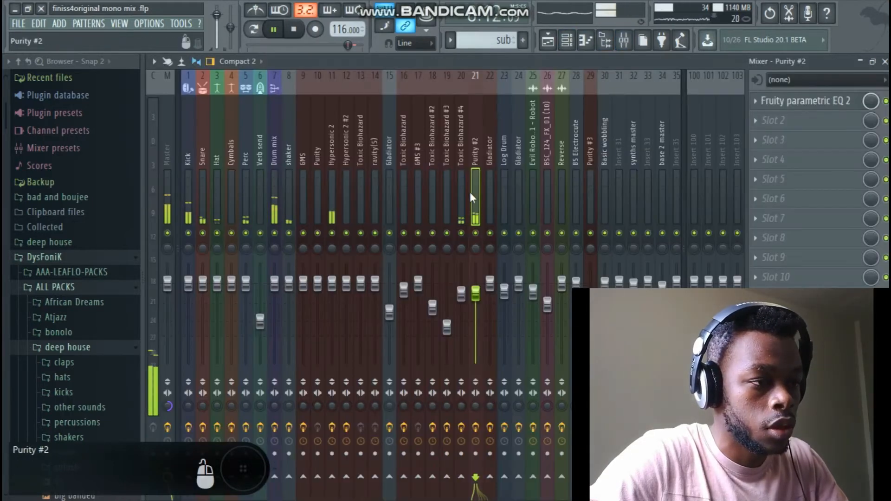
{"action": "left_click", "coordinate": [506, 181]}
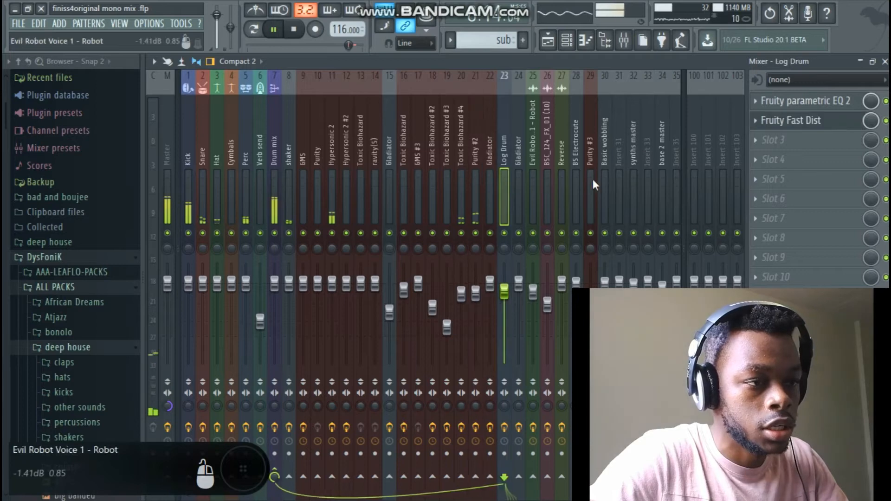
{"action": "left_click", "coordinate": [448, 185]}
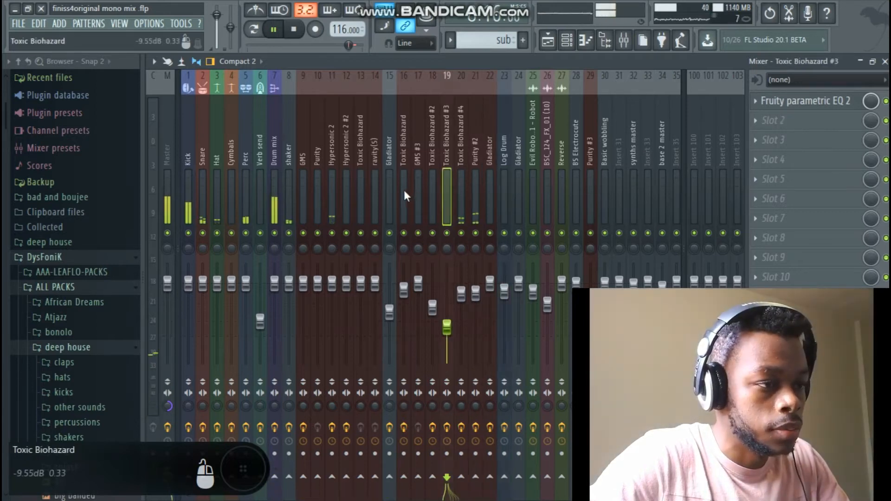
{"action": "left_click", "coordinate": [332, 196]}
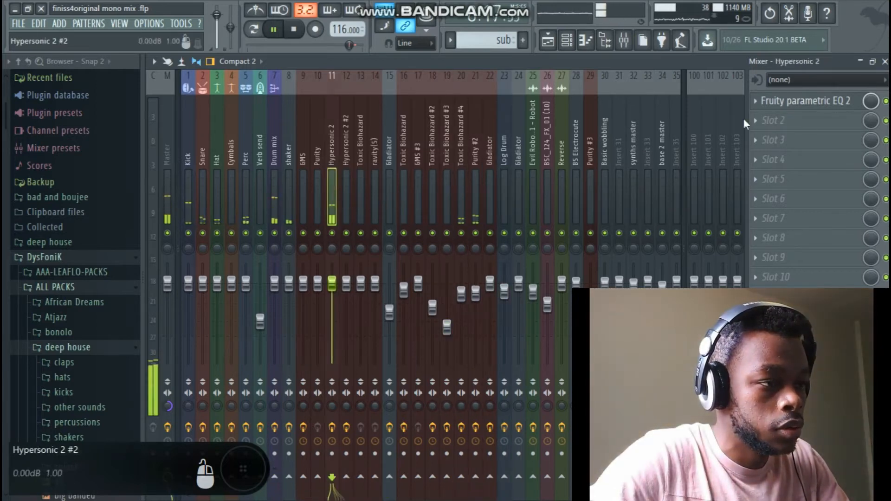
{"action": "left_click", "coordinate": [807, 102]}
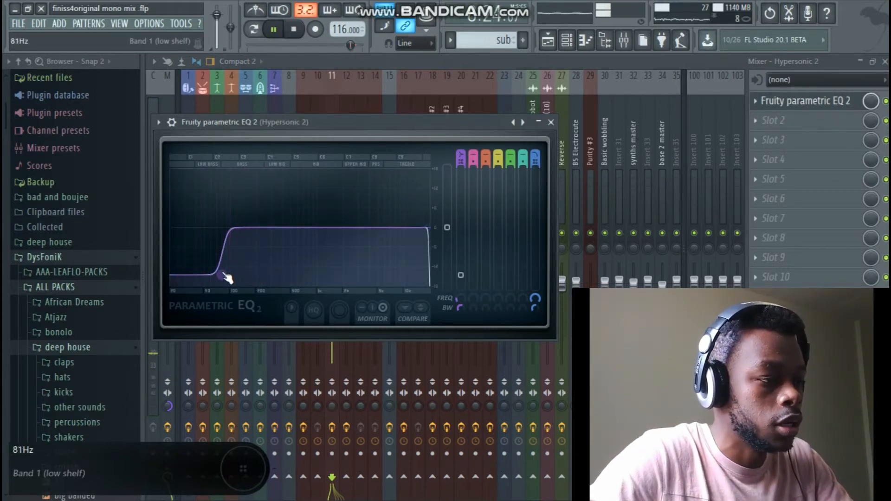
{"action": "left_click_drag", "start_coordinate": [224, 273], "coordinate": [224, 274]}
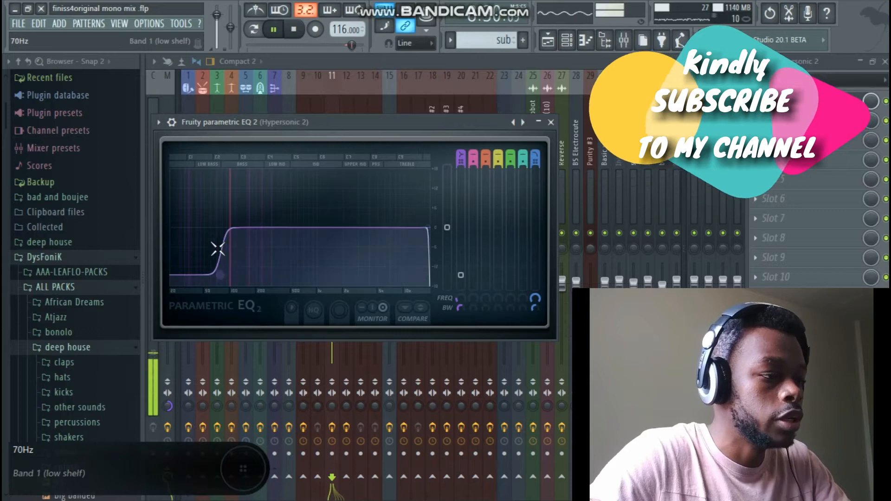
{"action": "left_click", "coordinate": [551, 122]}
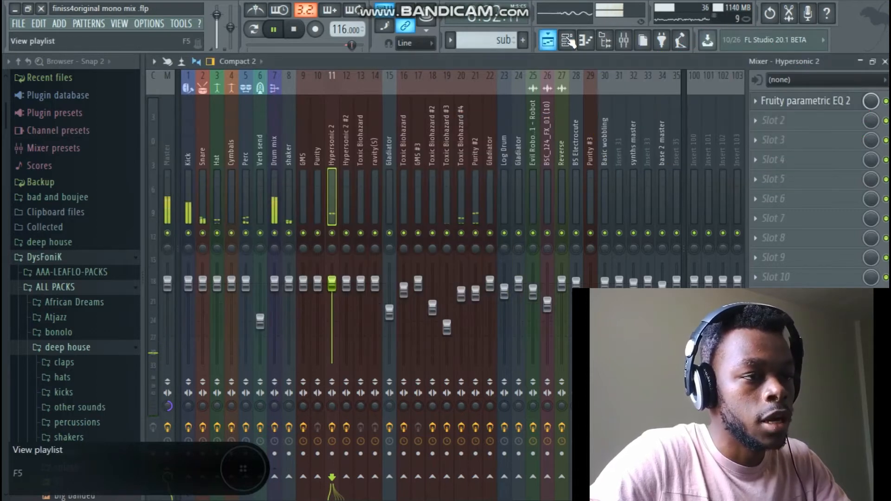
- Unmute the synth2 clips on track 12 of the playlist, toggling them off and on to compare
{"action": "left_click", "coordinate": [570, 41]}
{"action": "left_click", "coordinate": [552, 41]}
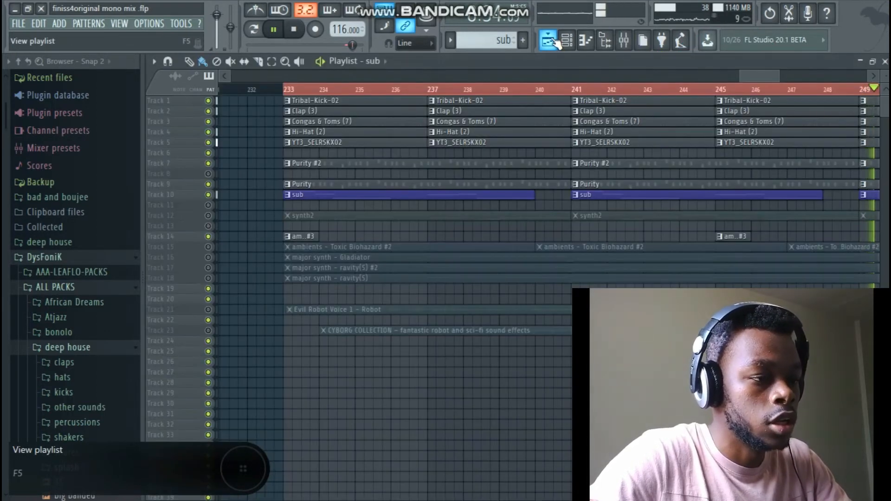
{"action": "left_click", "coordinate": [208, 216]}
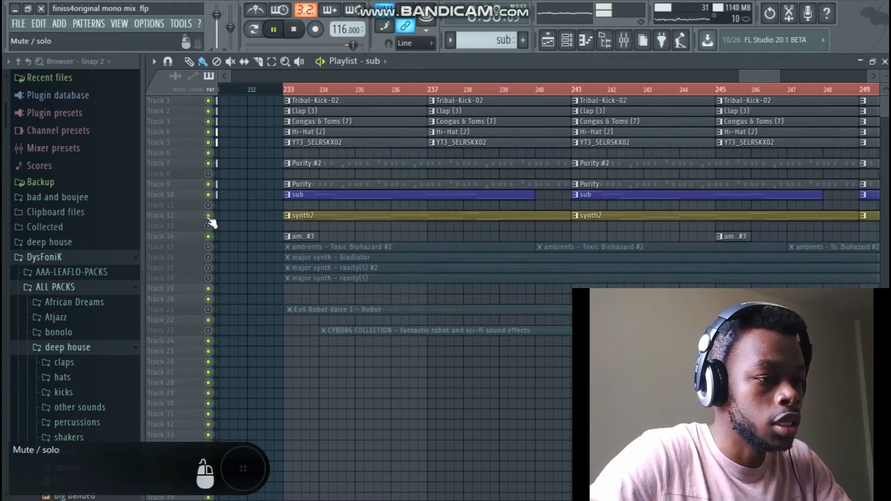
{"action": "left_click", "coordinate": [208, 216]}
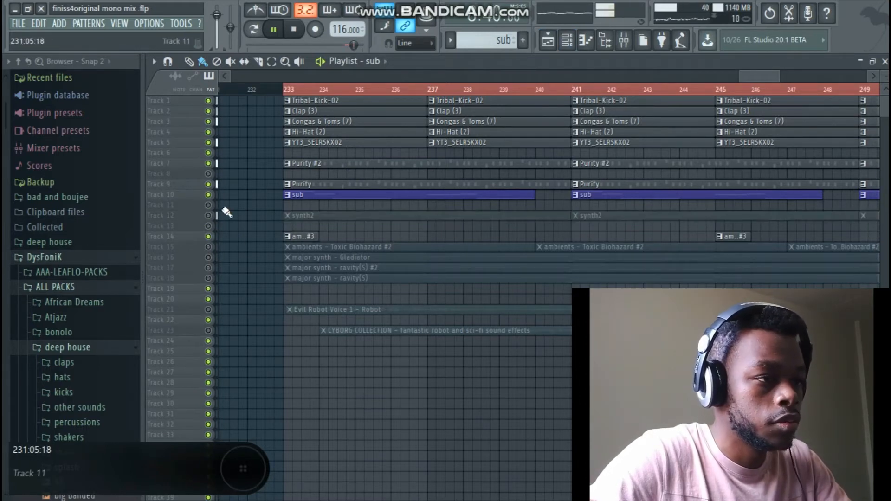
{"action": "left_click", "coordinate": [209, 216]}
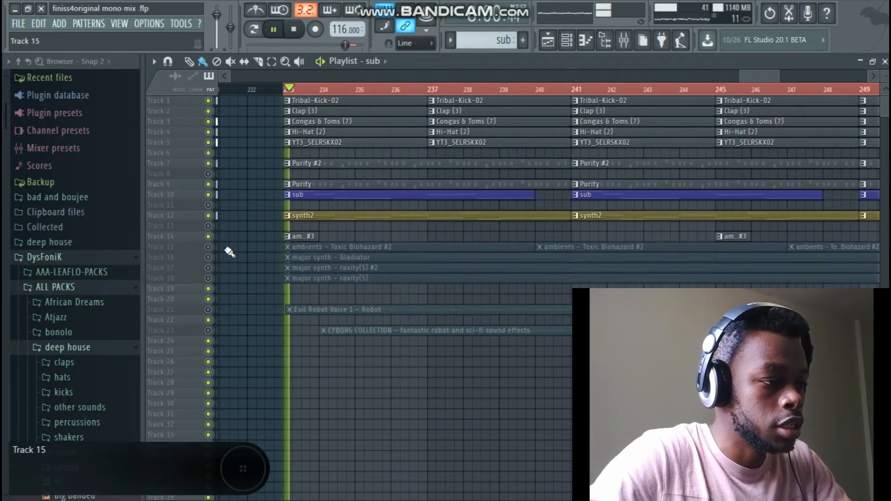
- Unmute the remaining ambient, major synth, robot voice and sci-fi effect clips on playlist tracks 15 to 18, 21 and 23
{"action": "left_click", "coordinate": [208, 258]}
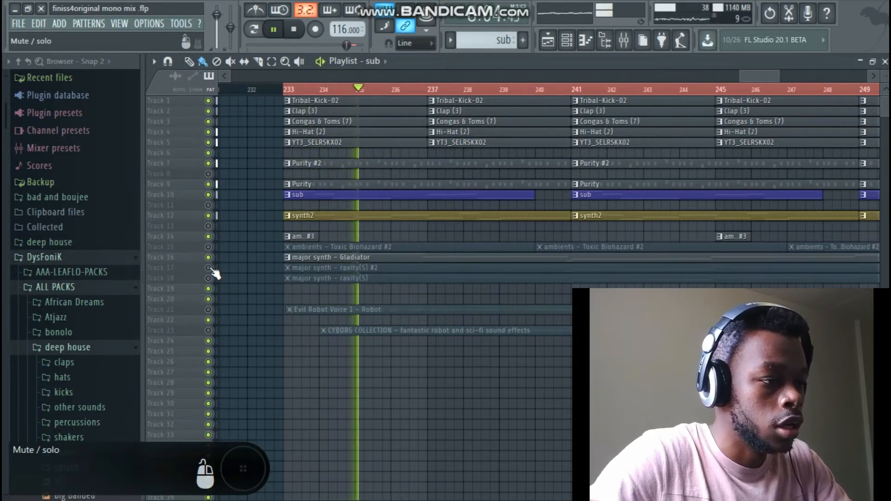
{"action": "left_click", "coordinate": [208, 268]}
{"action": "left_click", "coordinate": [208, 310]}
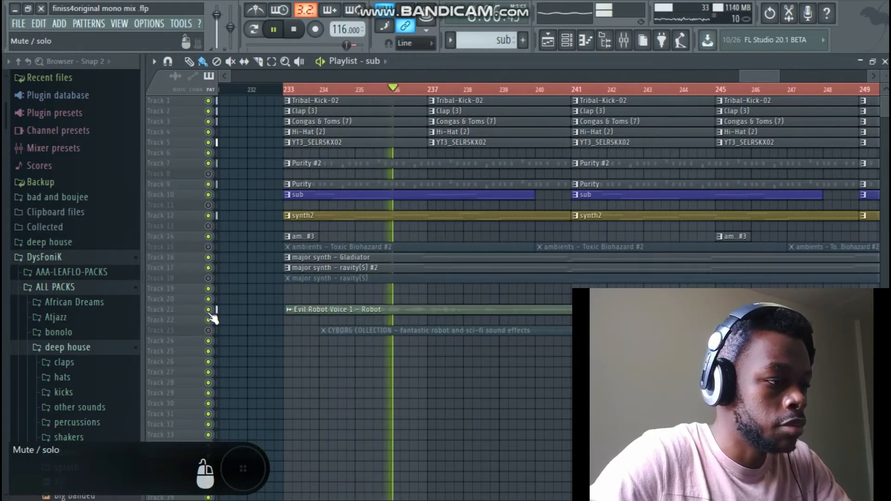
{"action": "left_click", "coordinate": [209, 331]}
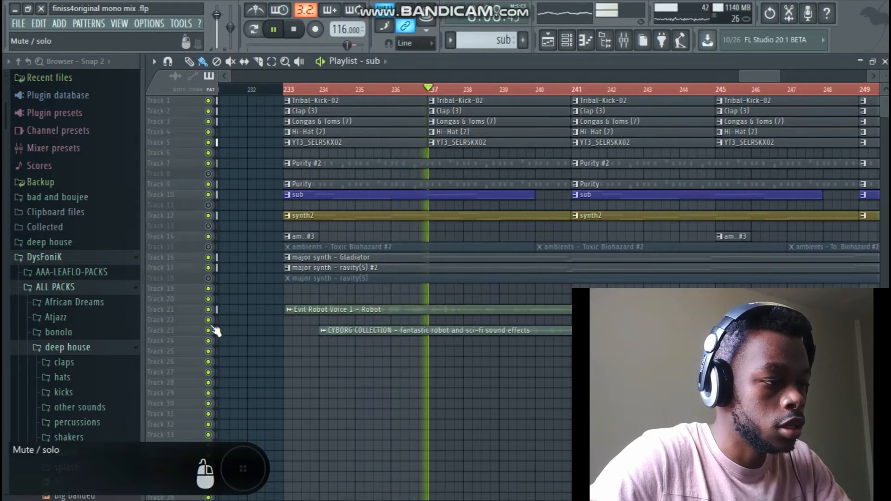
{"action": "left_click", "coordinate": [209, 278]}
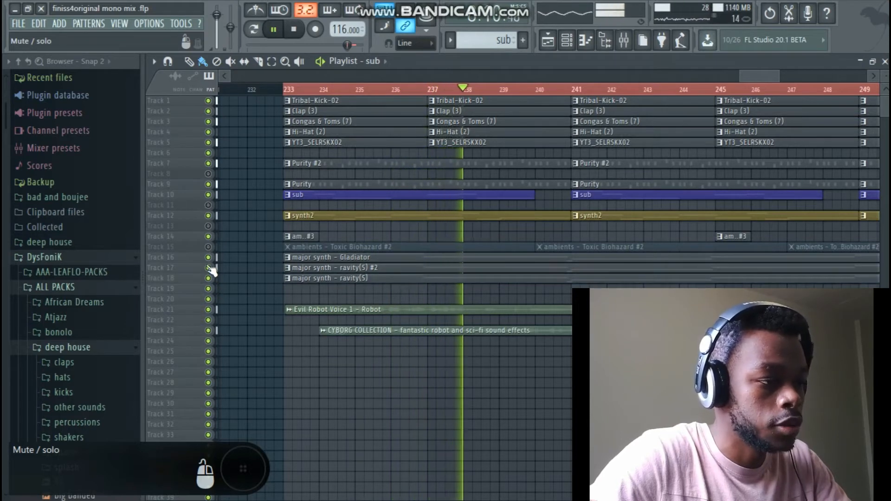
{"action": "left_click", "coordinate": [209, 247]}
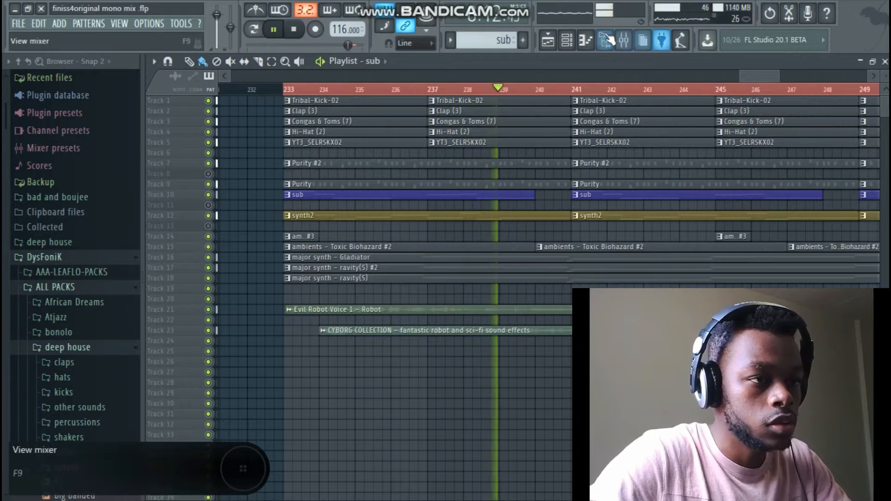
- Check the Toxic Biohazard #3 and Purity #2 mixer inserts and review the Fruity parametric EQ 2 curve on Purity #2
{"action": "left_click", "coordinate": [623, 40]}
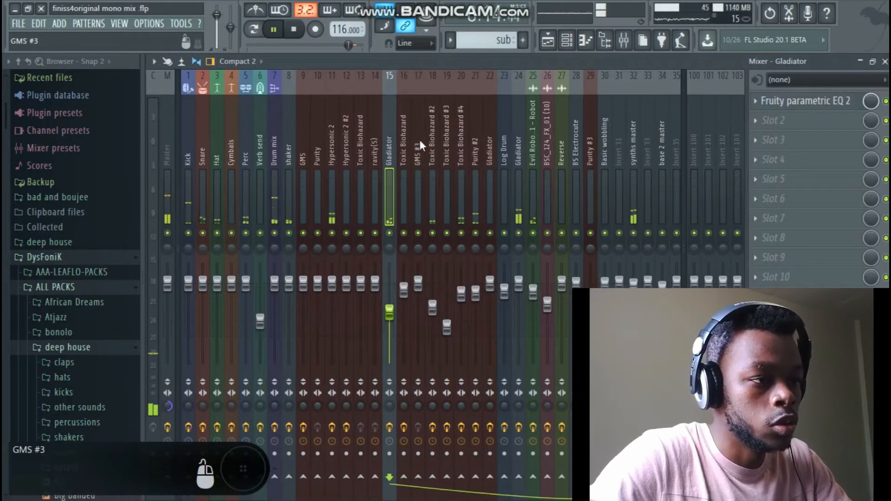
{"action": "left_click", "coordinate": [451, 139]}
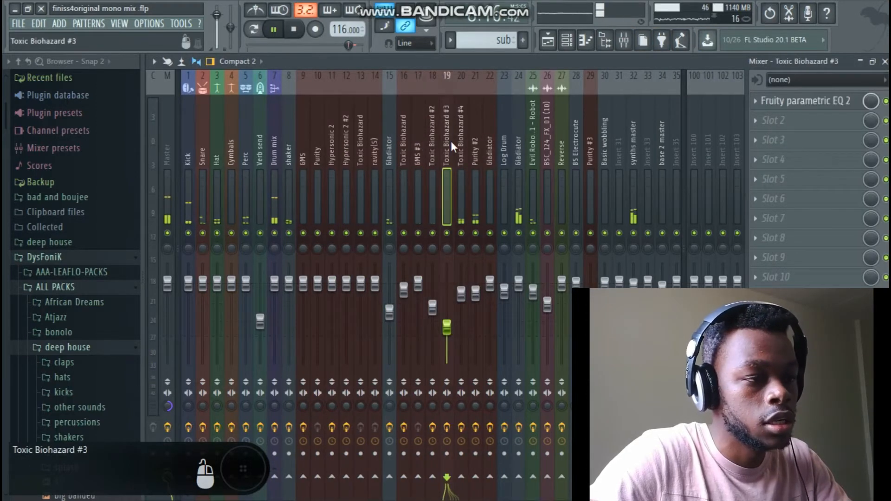
{"action": "left_click", "coordinate": [475, 145]}
{"action": "left_click", "coordinate": [817, 102]}
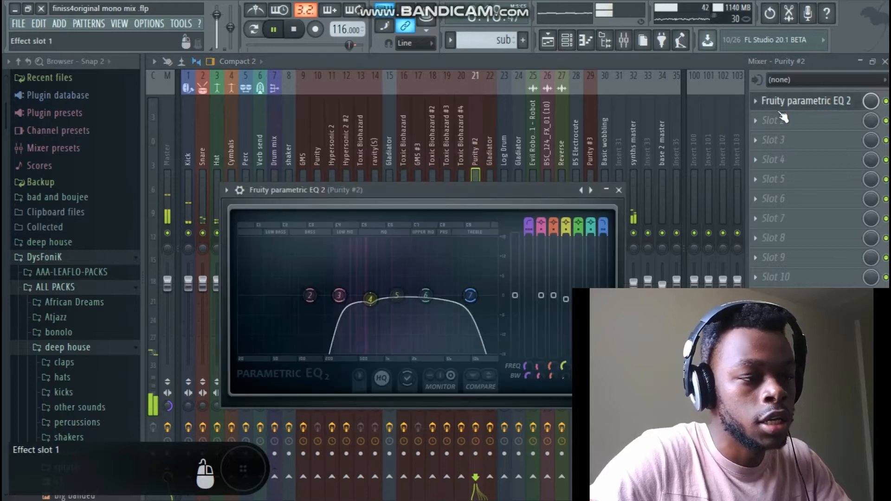
{"action": "left_click", "coordinate": [619, 190]}
- Look through the inserts from Gladiator to Reverse and inspect the Fruity parametric EQ 2 and Fruity delay bank on Reverse
{"action": "left_click", "coordinate": [493, 160]}
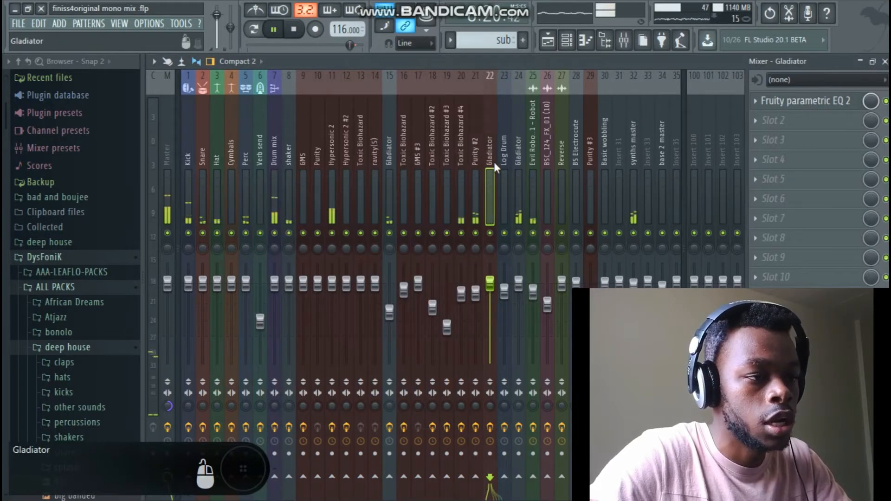
{"action": "left_click", "coordinate": [509, 160]}
{"action": "left_click", "coordinate": [530, 156]}
{"action": "left_click", "coordinate": [561, 154]}
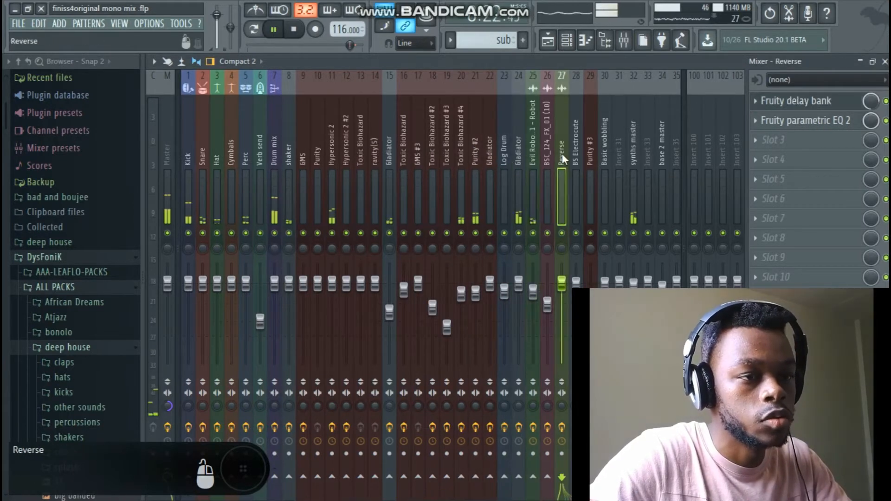
{"action": "left_click", "coordinate": [804, 121]}
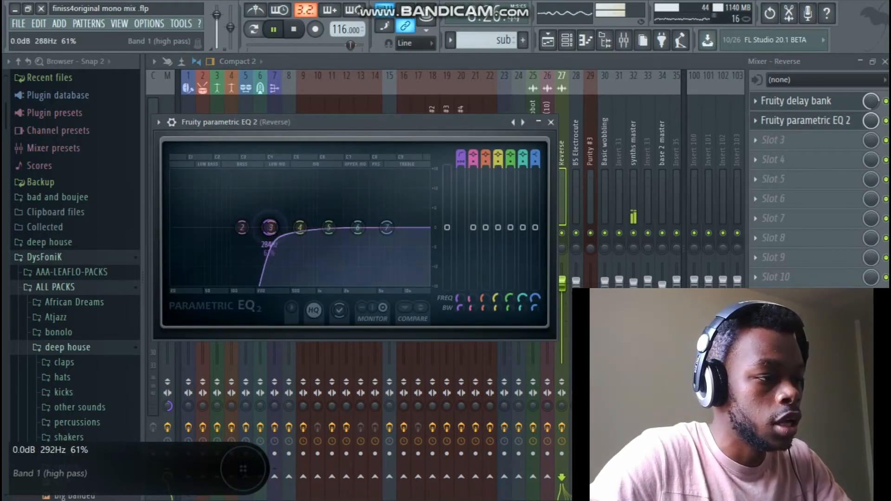
{"action": "left_click", "coordinate": [551, 122]}
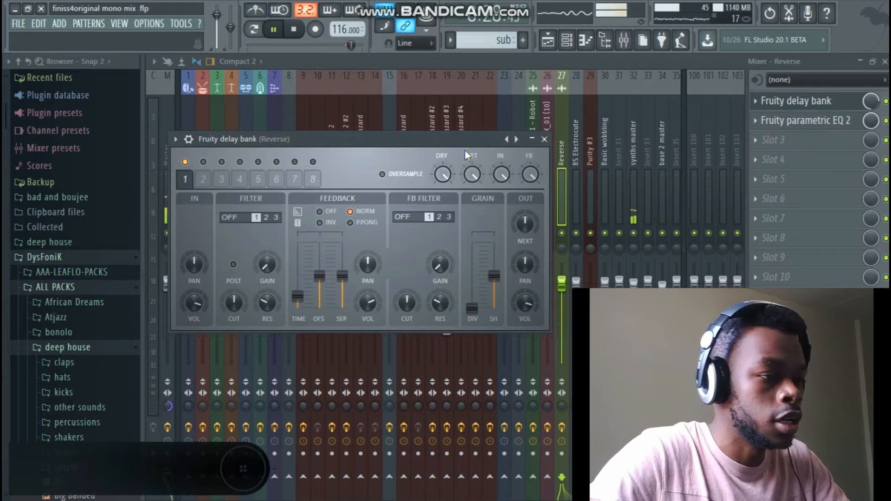
{"action": "left_click", "coordinate": [545, 139]}
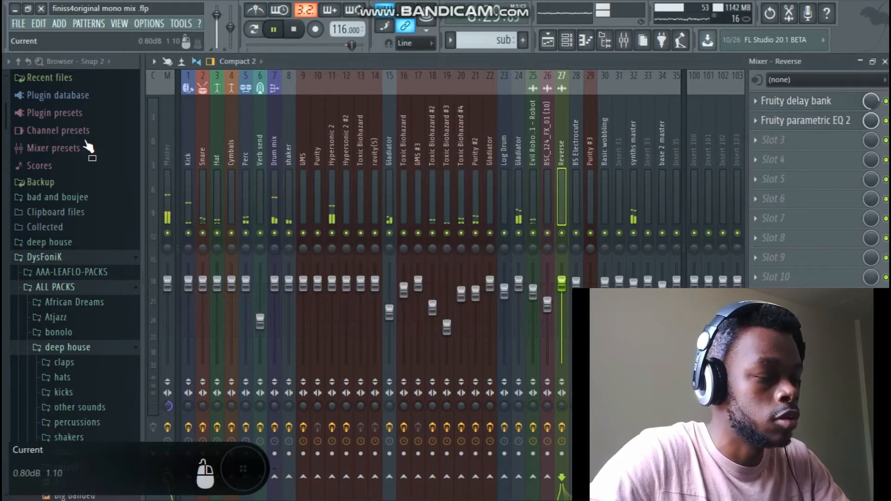
- Remove Maximus and Fruity Compressor from the first two effect slots of the Master insert
{"action": "left_click", "coordinate": [167, 149]}
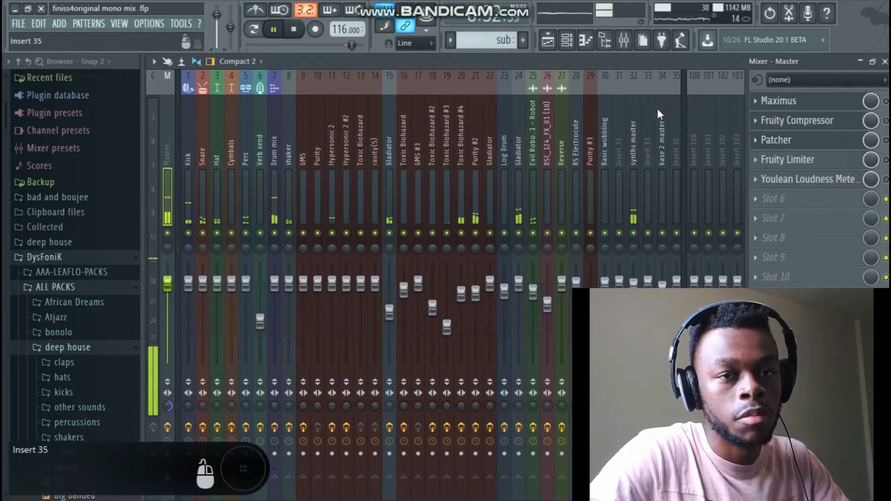
{"action": "left_click", "coordinate": [756, 101]}
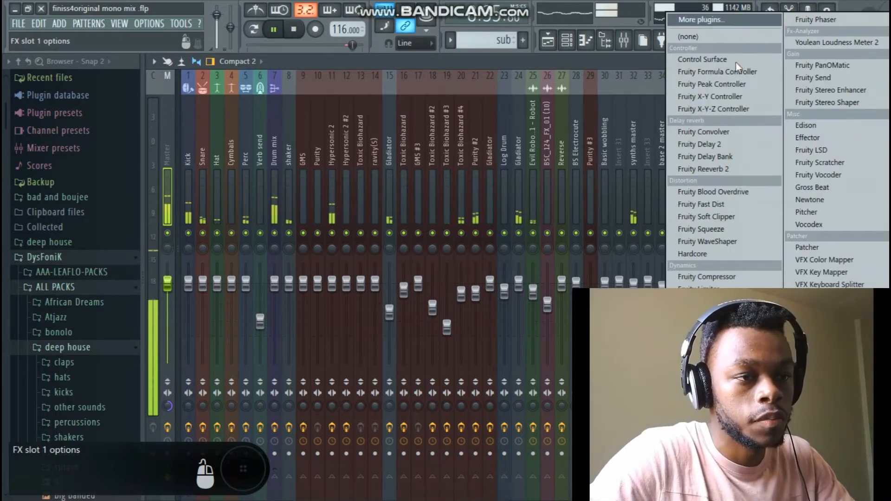
{"action": "left_click", "coordinate": [721, 36]}
{"action": "left_click", "coordinate": [755, 121]}
{"action": "left_click", "coordinate": [759, 132]}
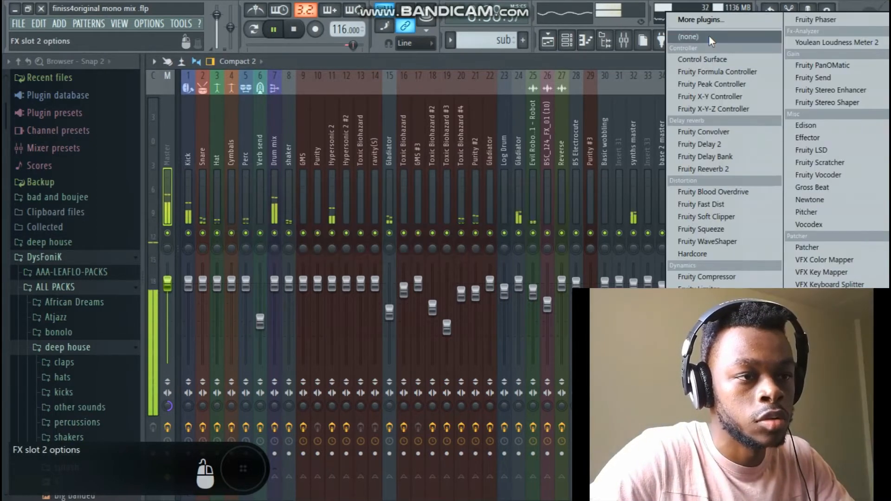
{"action": "left_click", "coordinate": [709, 37]}
- Add Youlean Loudness Meter 2 to slot 10 of the Master insert, trying it in slot 1 before returning it there
{"action": "left_click", "coordinate": [789, 278]}
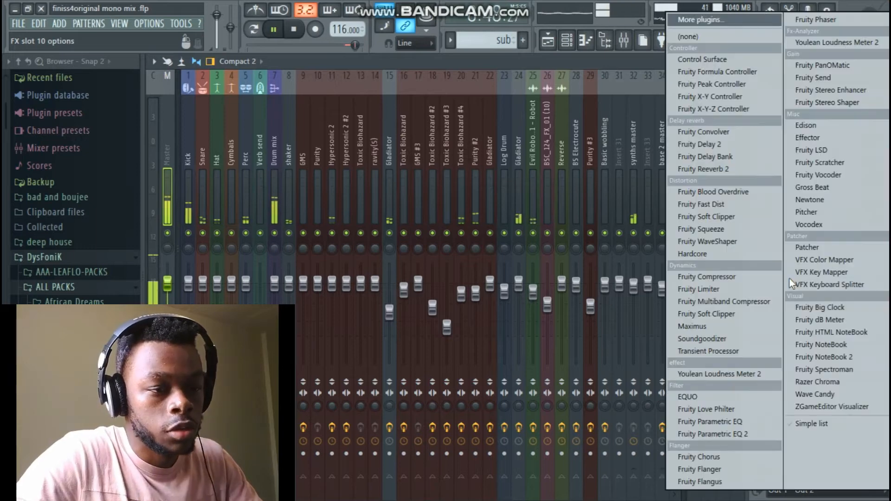
{"action": "left_click", "coordinate": [755, 371]}
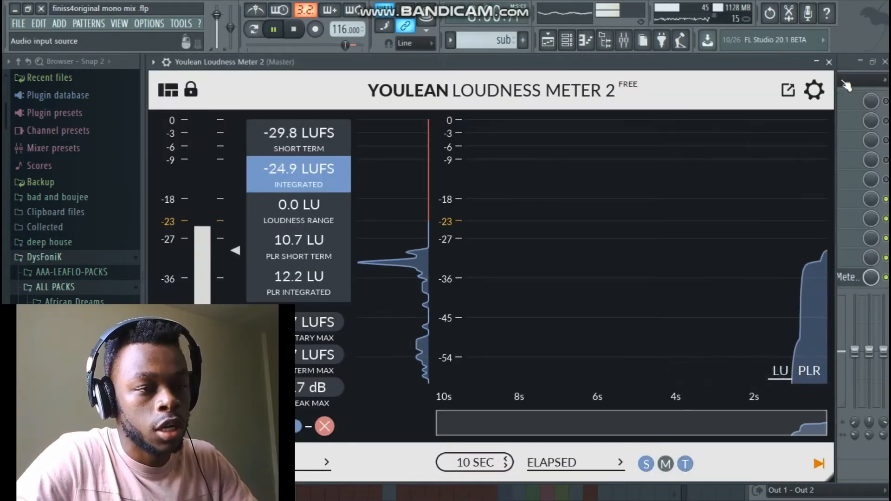
{"action": "left_click", "coordinate": [829, 62]}
{"action": "left_click_drag", "start_coordinate": [803, 264], "coordinate": [804, 107]}
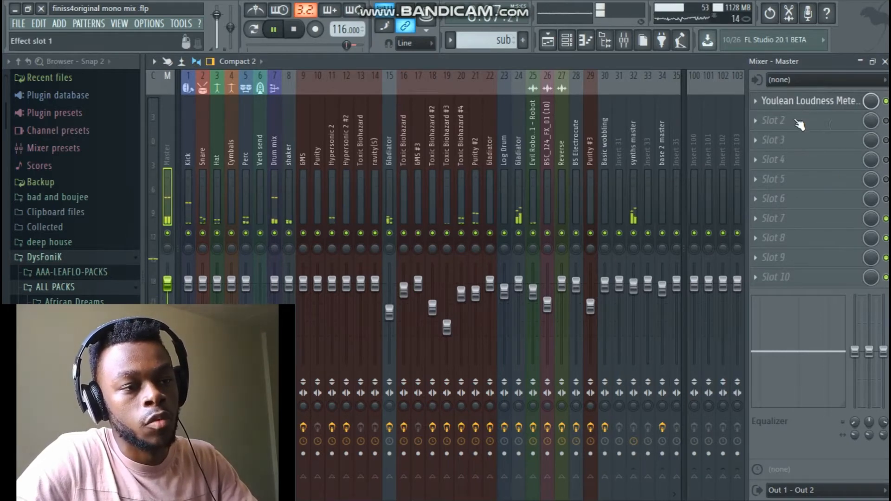
{"action": "left_click_drag", "start_coordinate": [796, 107], "coordinate": [799, 277]}
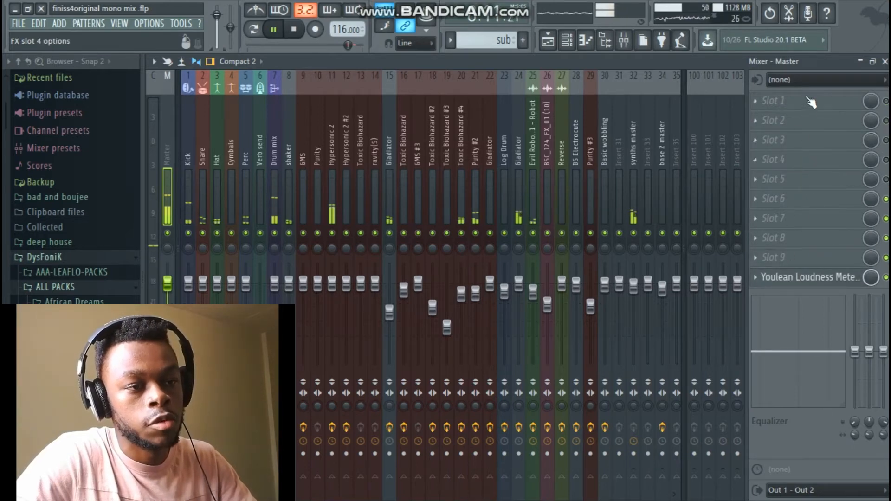
- Load Fruity Parametric EQ 2 into slot 1 of the Master insert with the 20Hz + 18kHz cut preset
{"action": "left_click", "coordinate": [765, 102]}
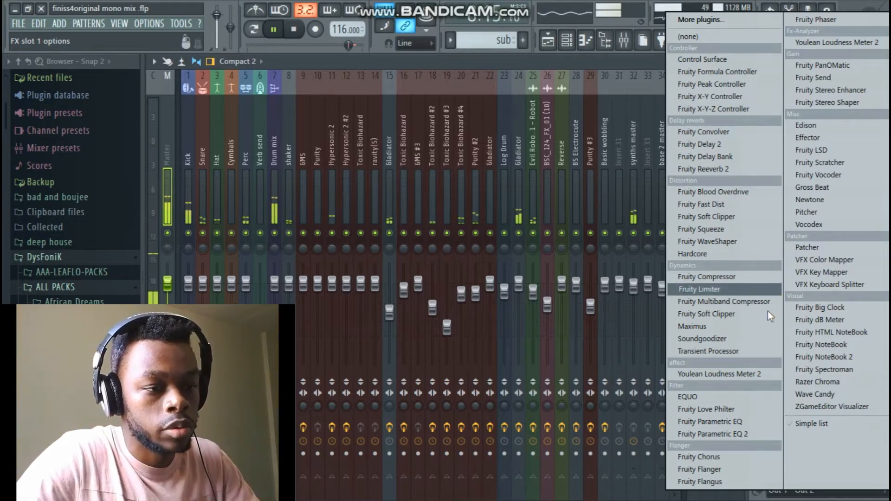
{"action": "left_click", "coordinate": [751, 433]}
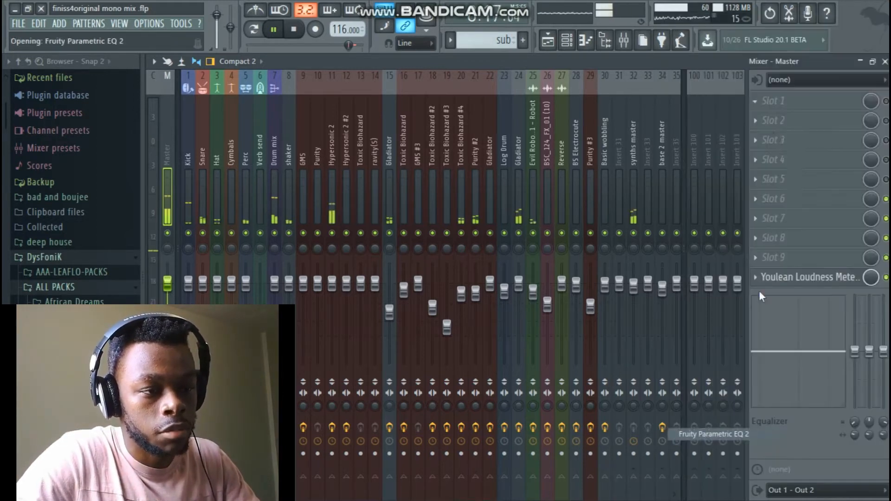
{"action": "left_click", "coordinate": [779, 105]}
{"action": "left_click", "coordinate": [778, 105]}
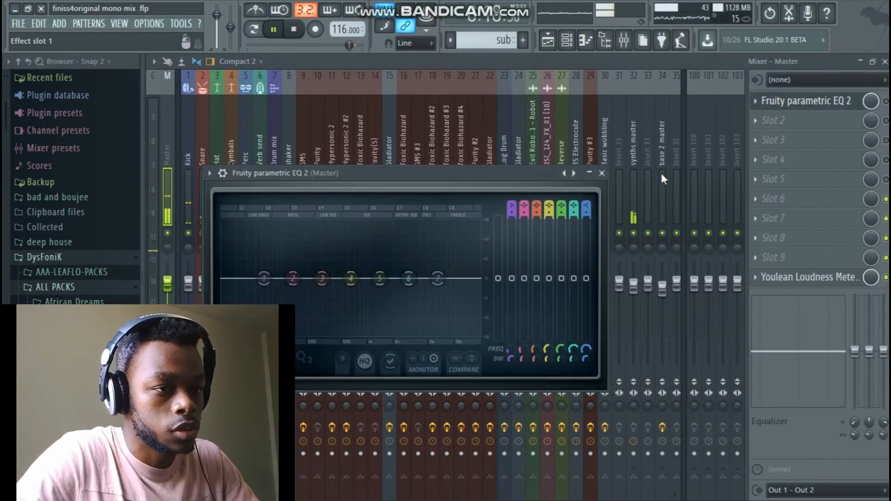
{"action": "right_click", "coordinate": [577, 173]}
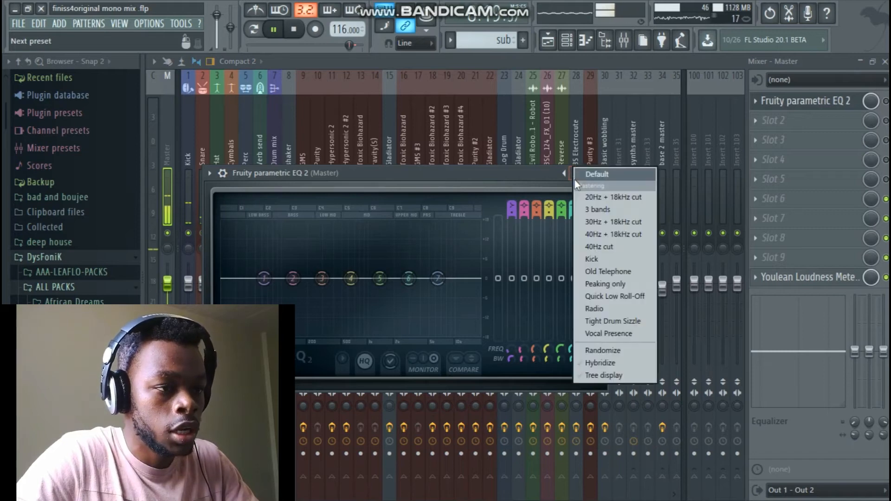
{"action": "left_click", "coordinate": [594, 200]}
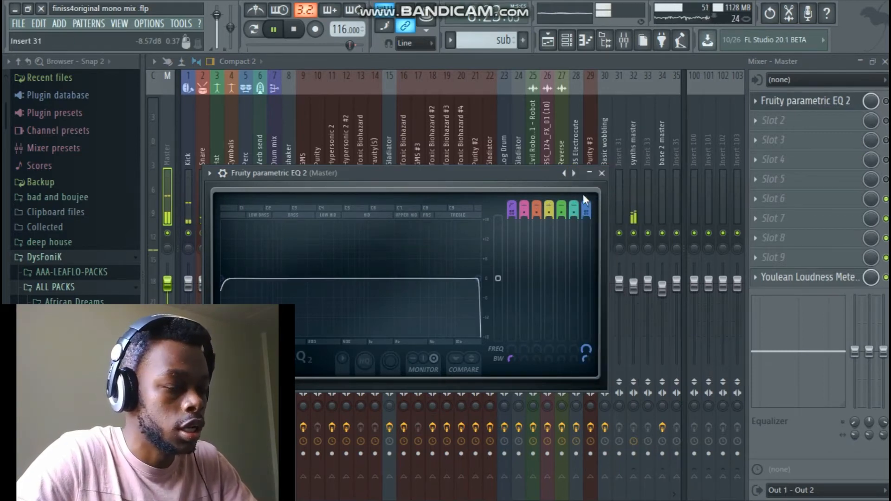
{"action": "left_click", "coordinate": [602, 174]}
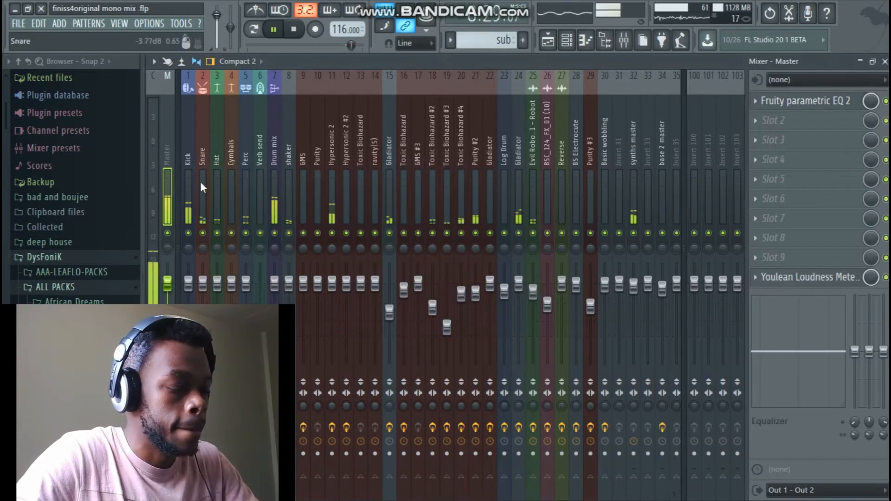
{"action": "key", "text": "XF86AudioLowerVolume"}
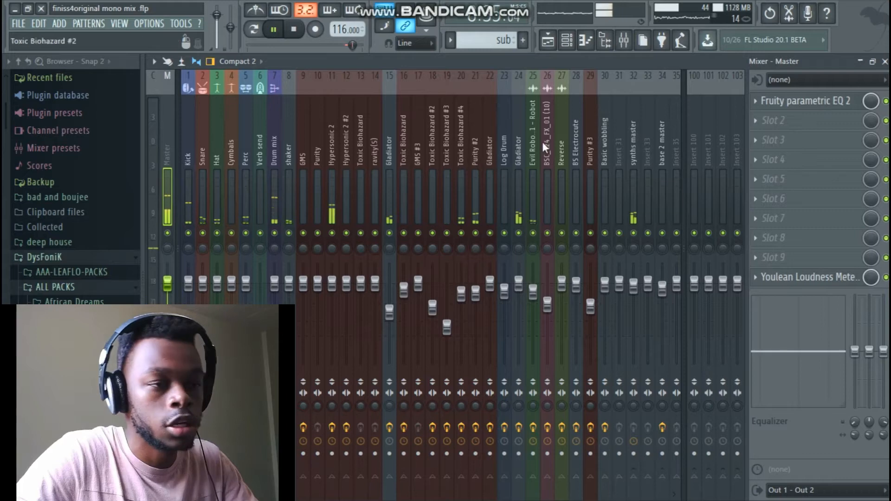
- Add Maximus to slot 2 of the Master insert, solo its low band, and pause the waveform display
{"action": "left_click", "coordinate": [767, 122]}
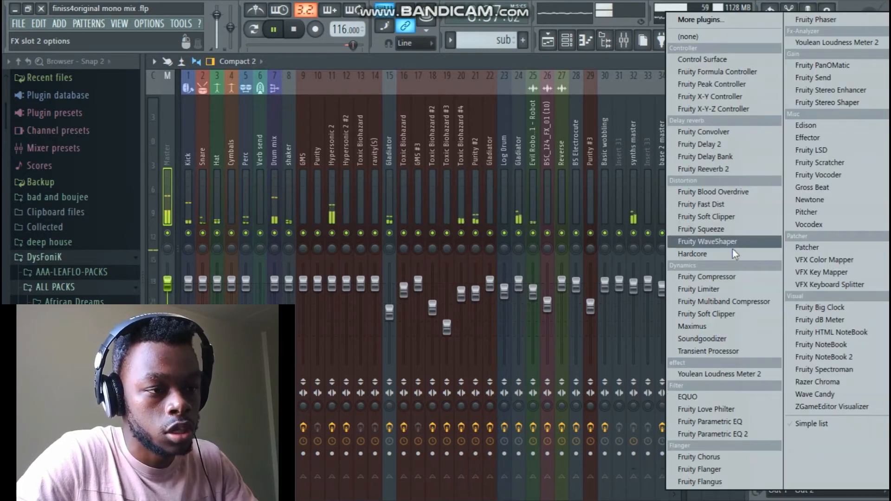
{"action": "left_click", "coordinate": [734, 329]}
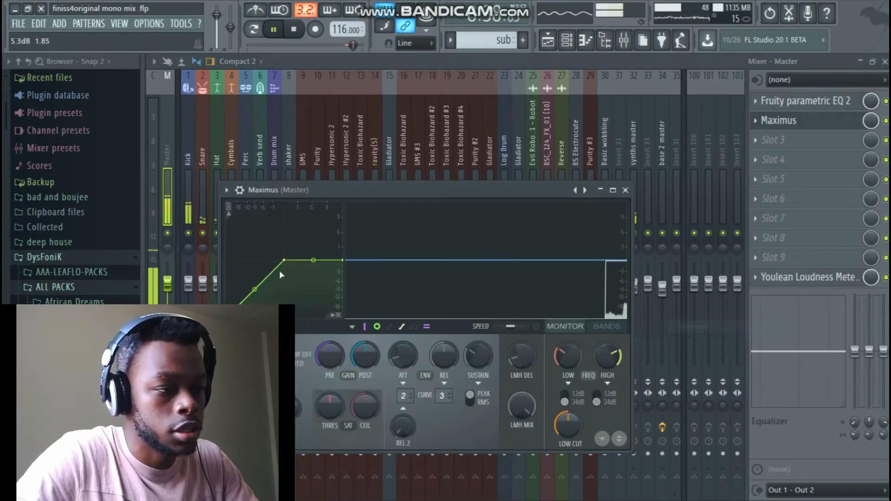
{"action": "left_click", "coordinate": [254, 344]}
{"action": "left_click", "coordinate": [237, 424]}
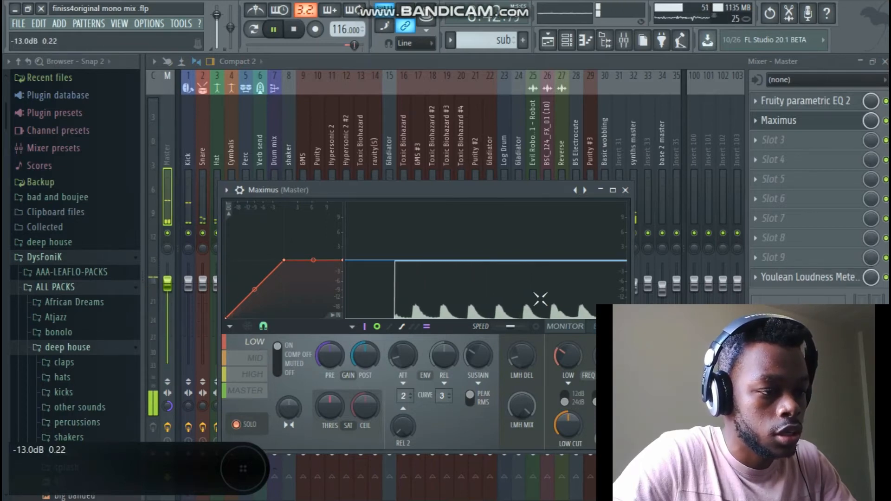
{"action": "left_click", "coordinate": [523, 302]}
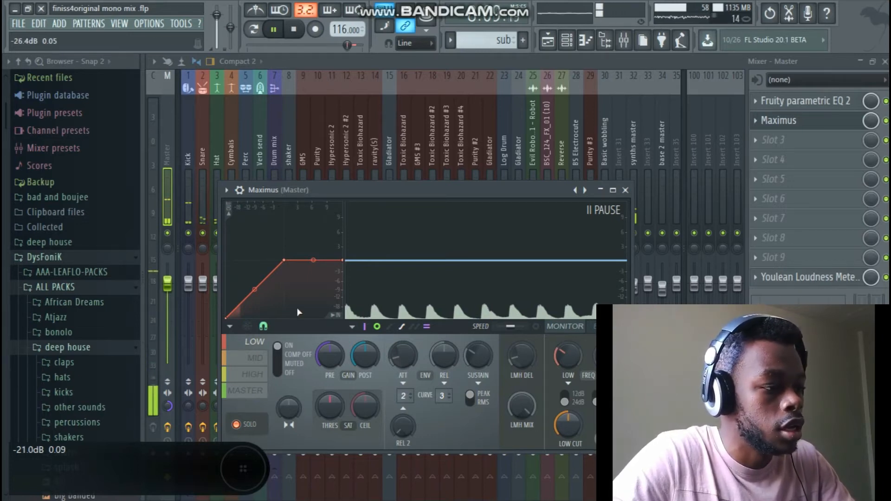
- Shape the low band's compression curve with a new point at about -18.2 dB and a lowered 0 dB knee
{"action": "right_click", "coordinate": [239, 308]}
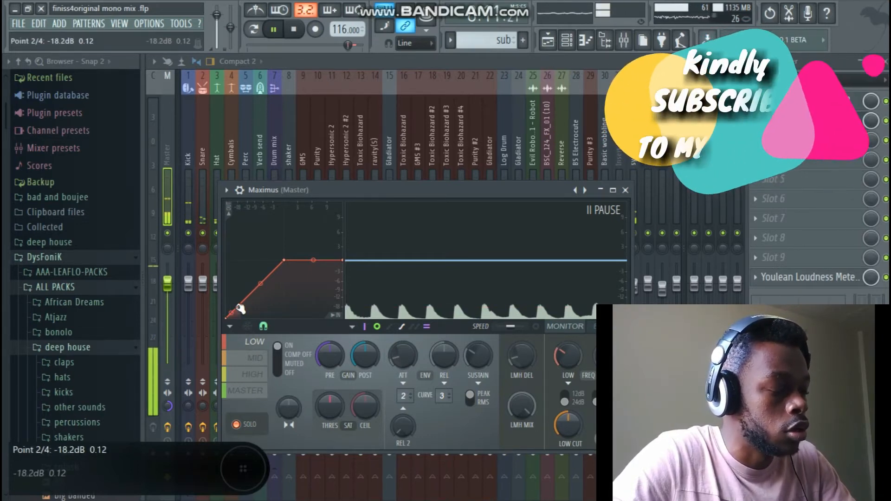
{"action": "left_click_drag", "start_coordinate": [239, 309], "coordinate": [238, 311]}
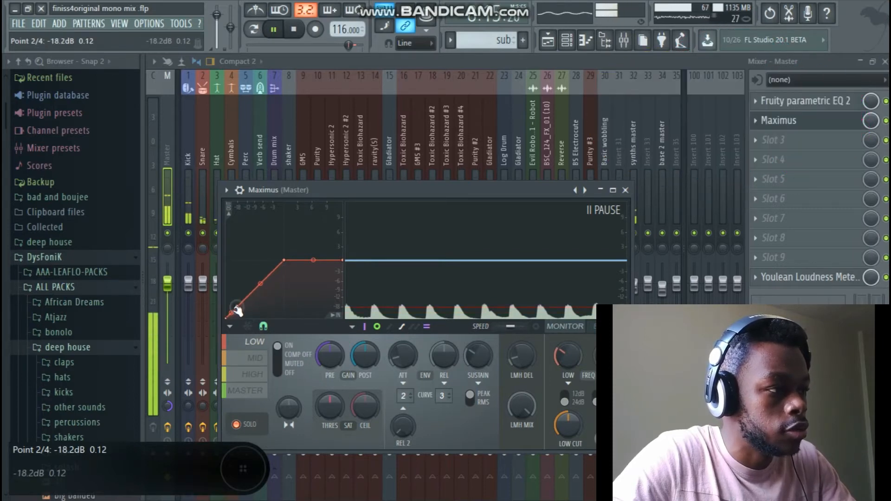
{"action": "left_click_drag", "start_coordinate": [284, 261], "coordinate": [286, 272]}
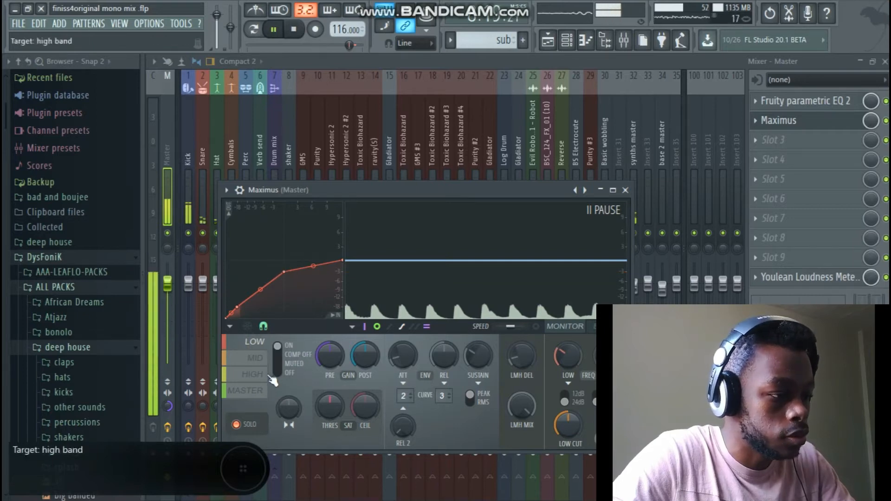
- Shape the mid band's compression curve with a new point at about -24.7 dB and the 0 dB knee lowered to -3.0 dB
{"action": "left_click", "coordinate": [256, 358]}
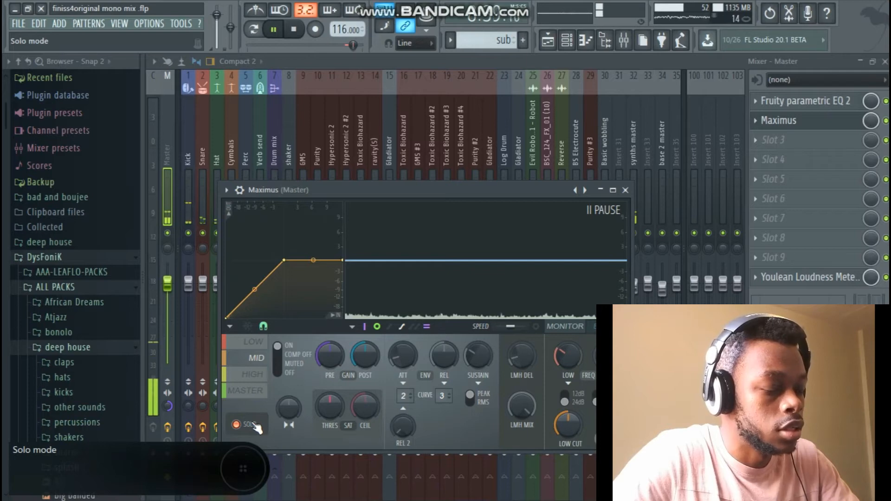
{"action": "mouse_move", "coordinate": [228, 317]}
{"action": "left_mouse_down"}
{"action": "mouse_move", "coordinate": [245, 301]}
{"action": "mouse_move", "coordinate": [233, 315]}
{"action": "left_mouse_up"}
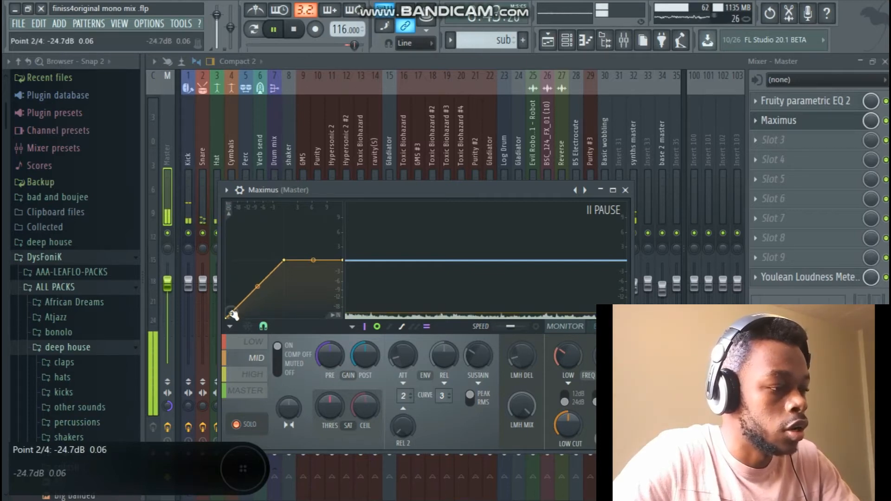
{"action": "left_click_drag", "start_coordinate": [285, 260], "coordinate": [285, 272]}
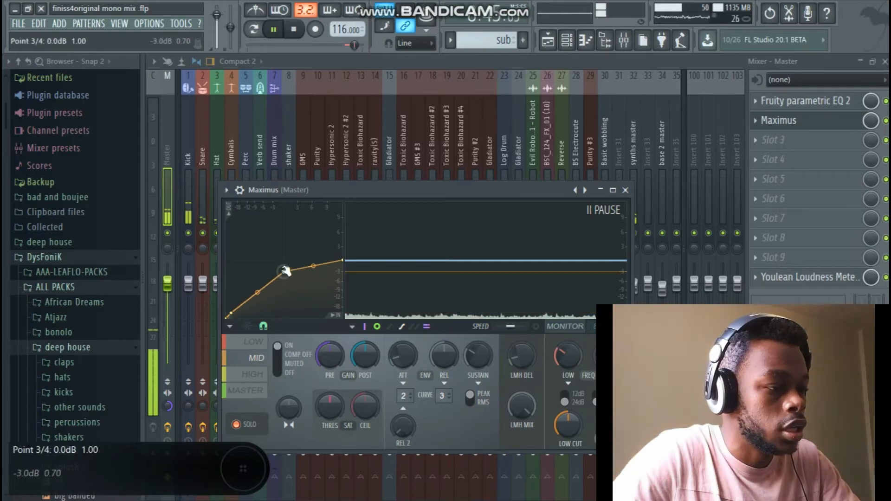
- Show the Maximus frequency bands and set the low crossover to about 100 Hz and the high crossover to about 2605 Hz
{"action": "left_click", "coordinate": [257, 382]}
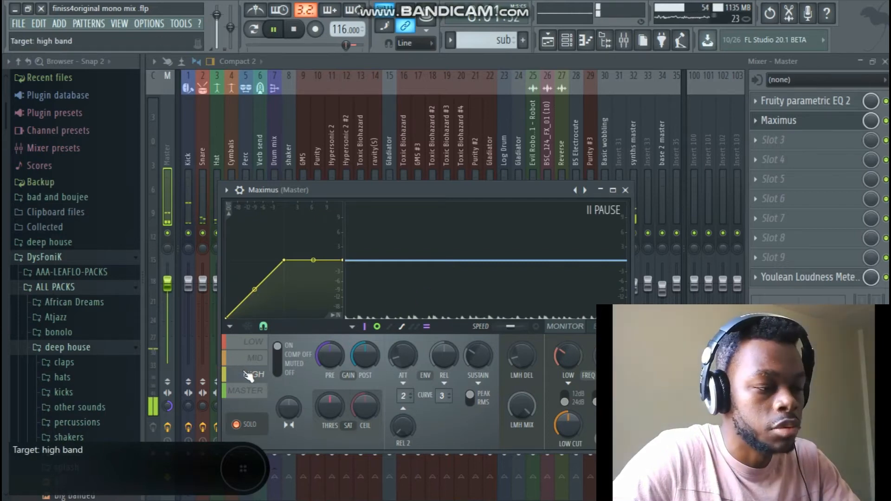
{"action": "left_click", "coordinate": [257, 345]}
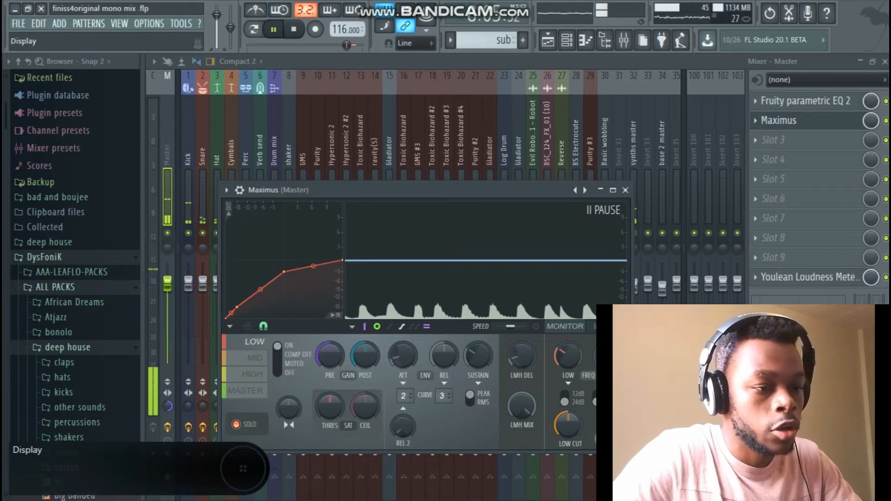
{"action": "left_click", "coordinate": [605, 326]}
{"action": "left_click_drag", "start_coordinate": [568, 356], "coordinate": [567, 369]}
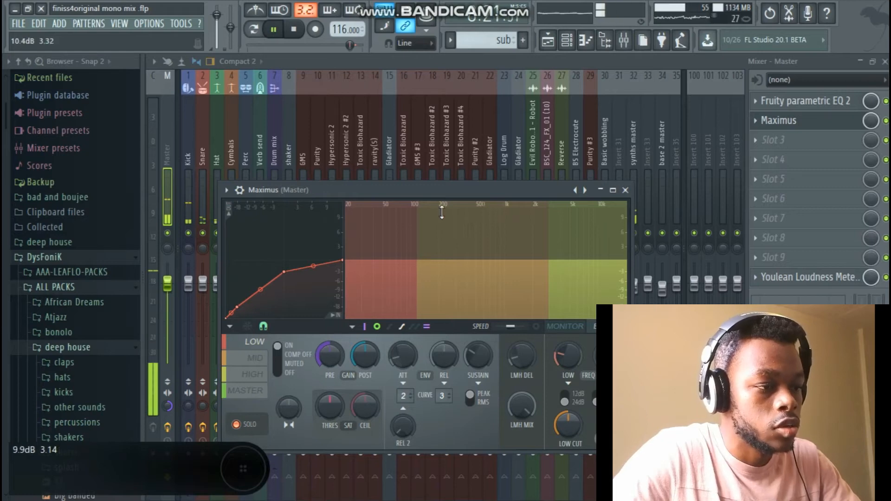
{"action": "left_click_drag", "start_coordinate": [550, 260], "coordinate": [507, 260]}
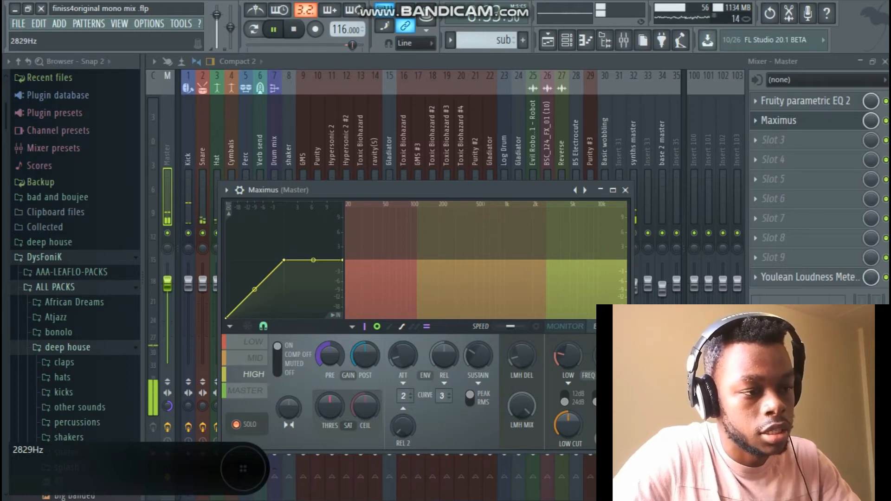
{"action": "mouse_move", "coordinate": [552, 260]}
{"action": "left_mouse_down"}
{"action": "mouse_move", "coordinate": [530, 260]}
{"action": "mouse_move", "coordinate": [538, 260]}
{"action": "left_mouse_up"}
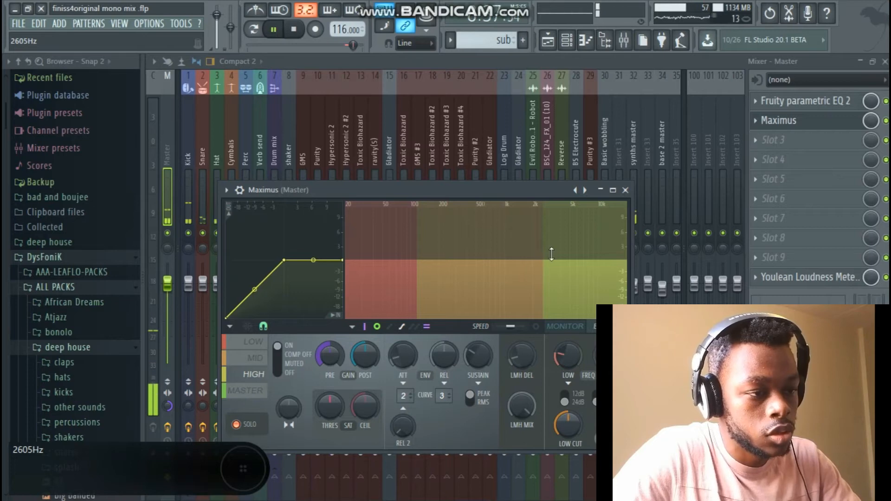
- Raise the gain of the low, mid and high bands slightly in the bands display, keeping the low band highest
{"action": "left_click", "coordinate": [411, 273]}
{"action": "left_click_drag", "start_coordinate": [410, 273], "coordinate": [457, 268]}
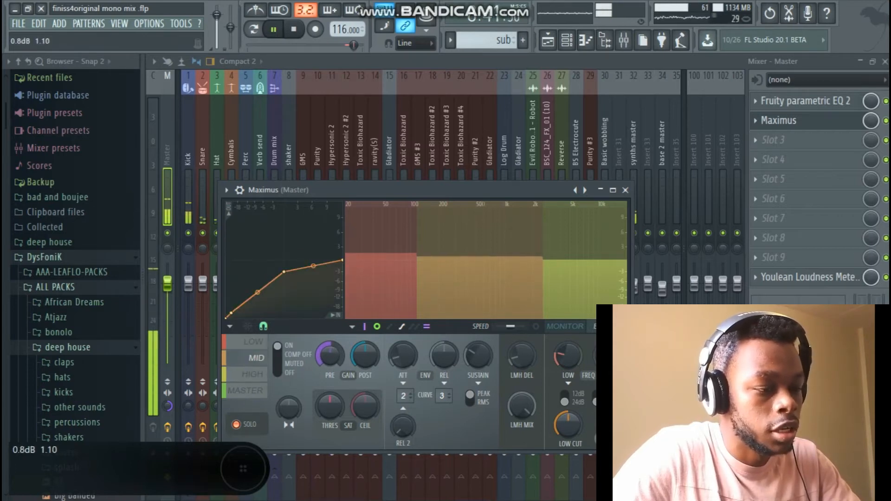
{"action": "left_click_drag", "start_coordinate": [570, 284], "coordinate": [570, 282]}
{"action": "left_click_drag", "start_coordinate": [506, 285], "coordinate": [506, 284]}
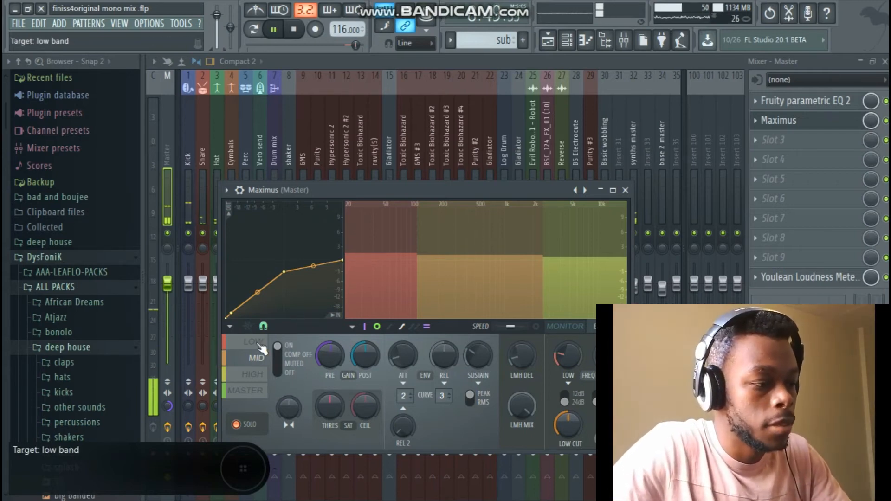
- Compare the three soloed Maximus bands and set the low band's stereo separation to 100% merged
{"action": "left_click", "coordinate": [383, 290]}
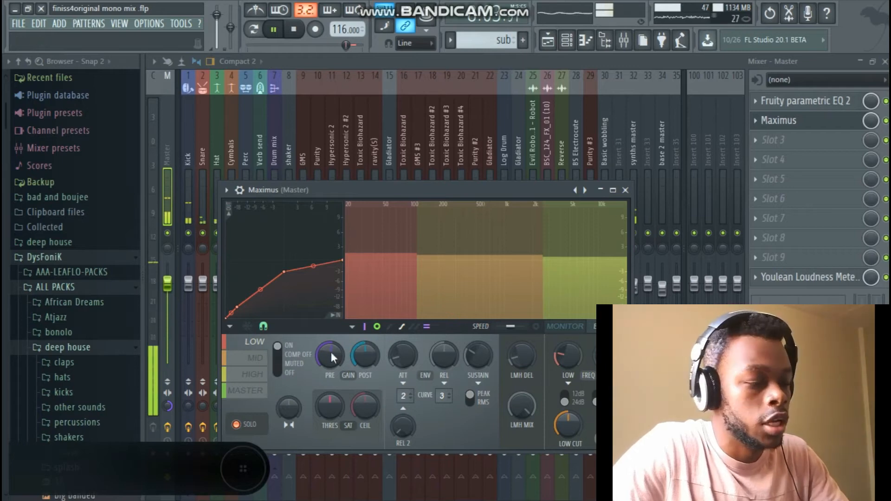
{"action": "left_click", "coordinate": [260, 359]}
{"action": "left_click", "coordinate": [260, 380]}
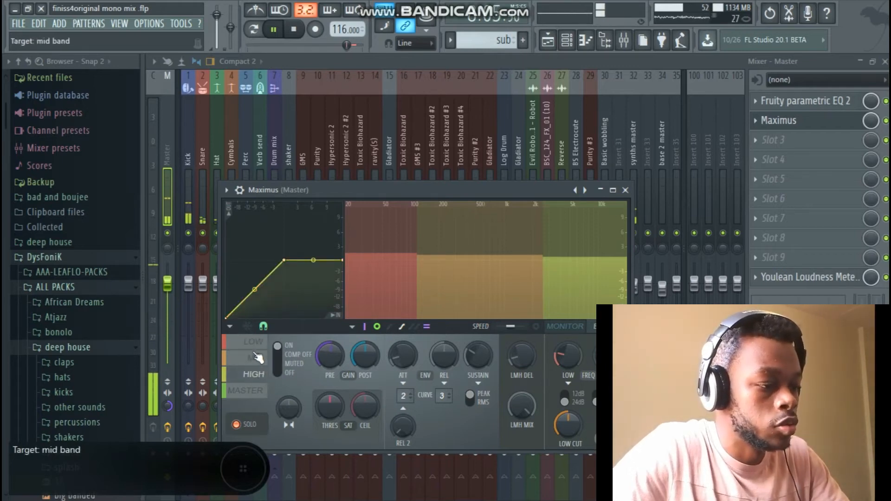
{"action": "left_click", "coordinate": [254, 342]}
{"action": "left_click_drag", "start_coordinate": [294, 406], "coordinate": [293, 355]}
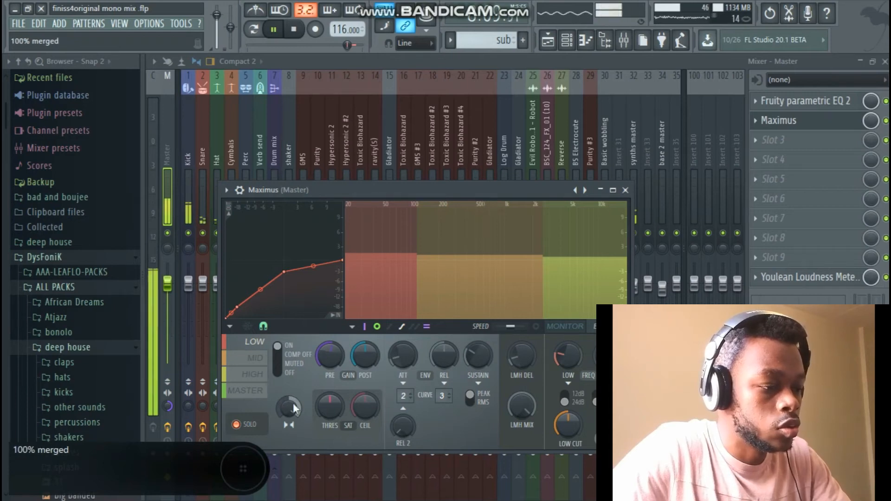
- Separate the mid band's stereo by 60%, widen the high band too, then turn off solo and close Maximus
{"action": "left_click", "coordinate": [259, 358]}
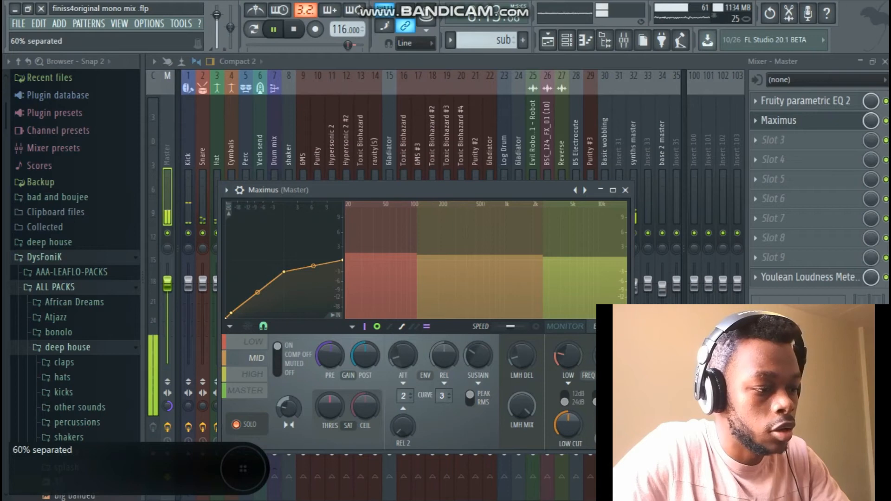
{"action": "left_click", "coordinate": [246, 380]}
{"action": "left_click_drag", "start_coordinate": [296, 403], "coordinate": [296, 418]}
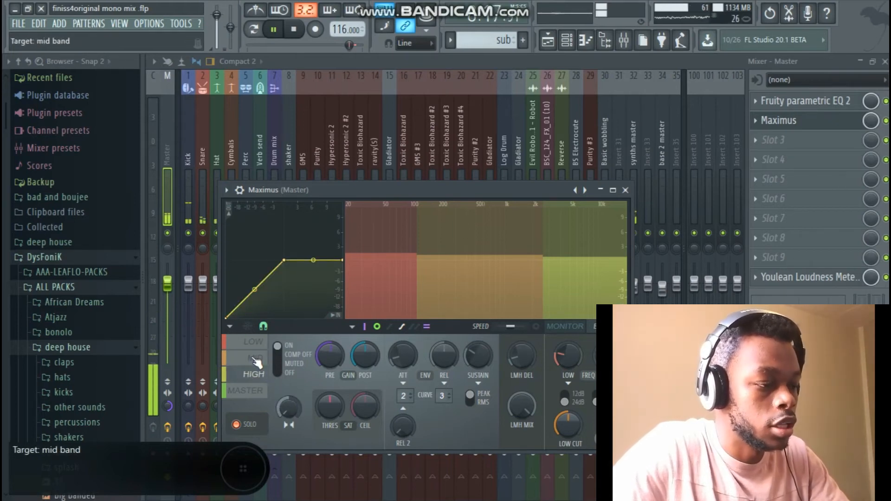
{"action": "left_click", "coordinate": [236, 425]}
{"action": "left_click", "coordinate": [625, 190]}
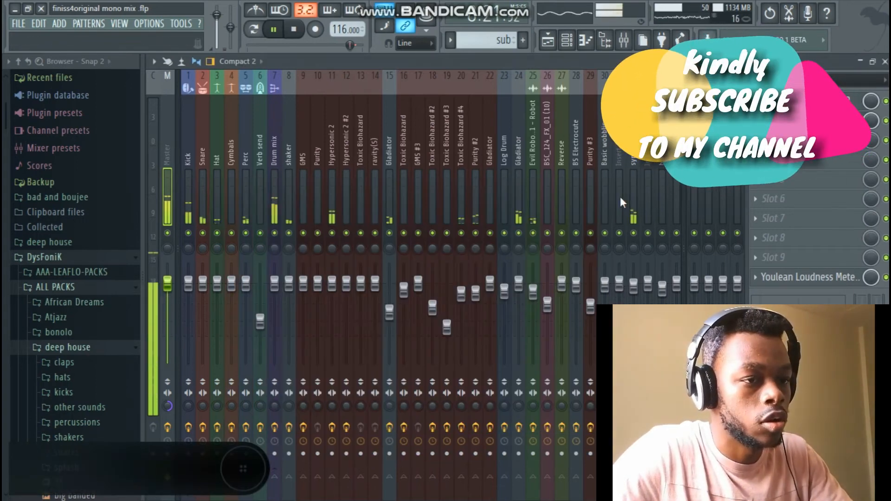
- Adjust the Master insert's stereo separation, trying the original width, and stop and restart playback to compare
{"action": "left_click_drag", "start_coordinate": [168, 406], "coordinate": [168, 448]}
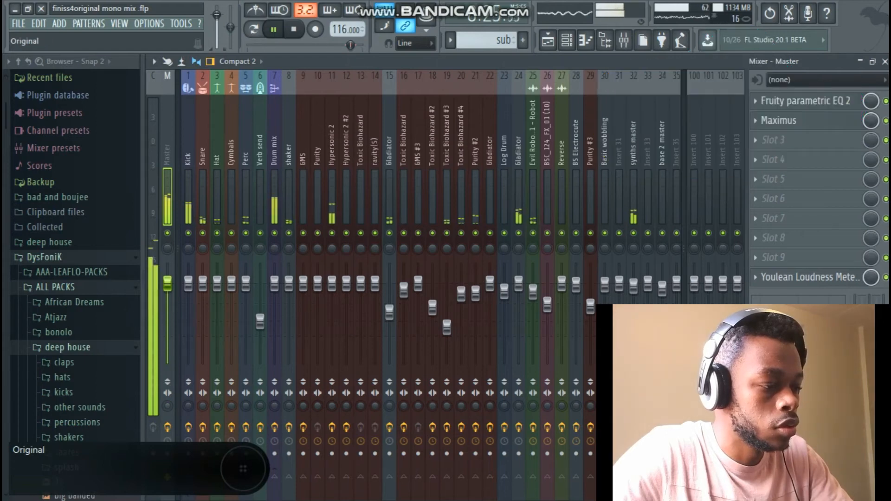
{"action": "key", "text": "space"}
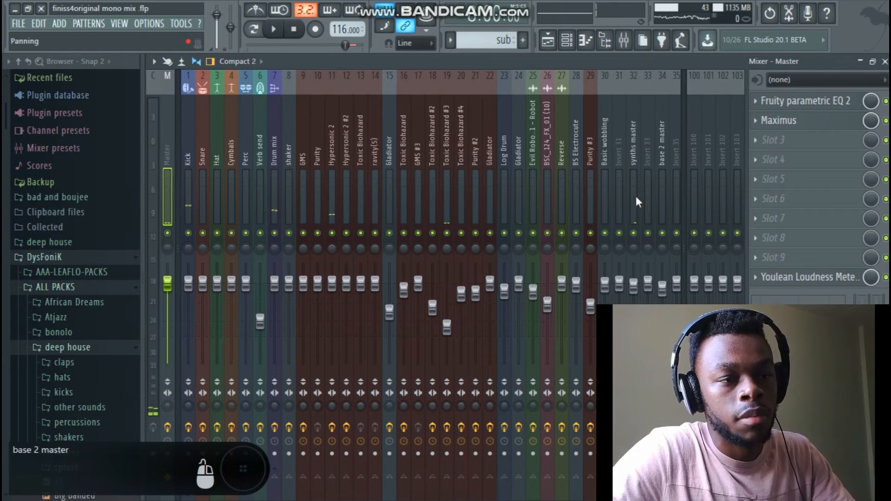
{"action": "left_click_drag", "start_coordinate": [168, 405], "coordinate": [168, 410]}
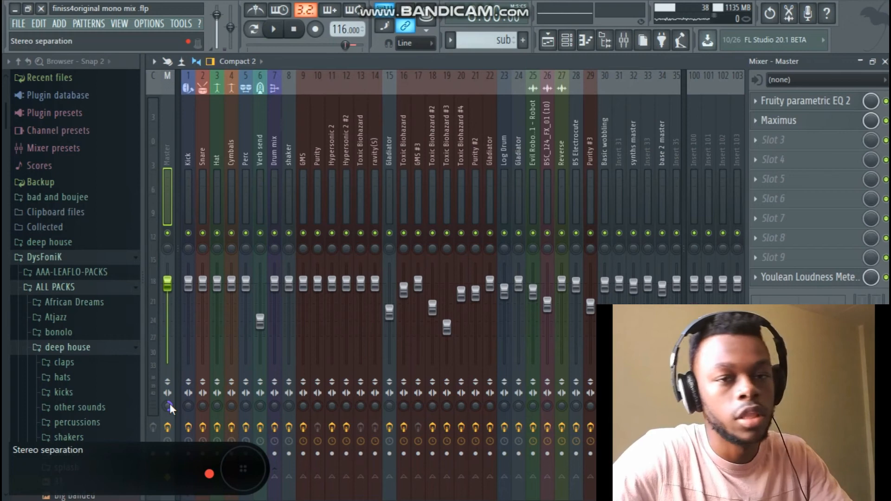
{"action": "mouse_move", "coordinate": [169, 403]}
{"action": "left_mouse_down"}
{"action": "mouse_move", "coordinate": [169, 391]}
{"action": "mouse_move", "coordinate": [169, 413]}
{"action": "left_mouse_up"}
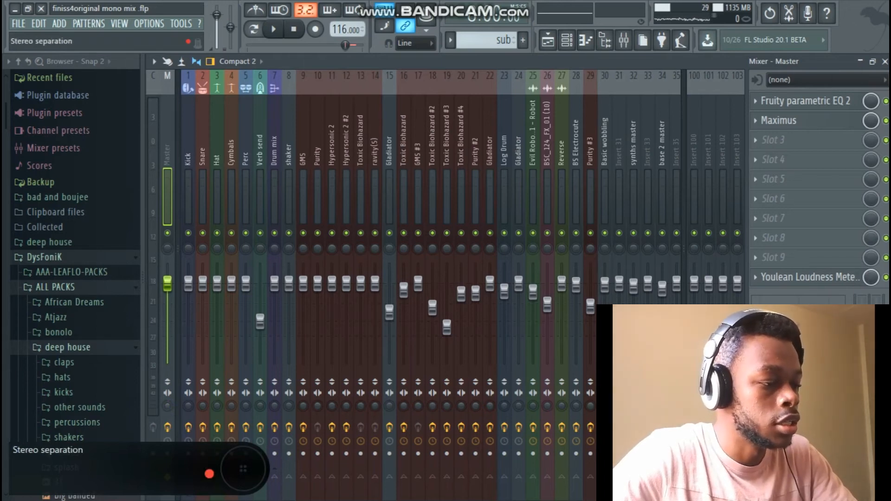
{"action": "key", "text": "space"}
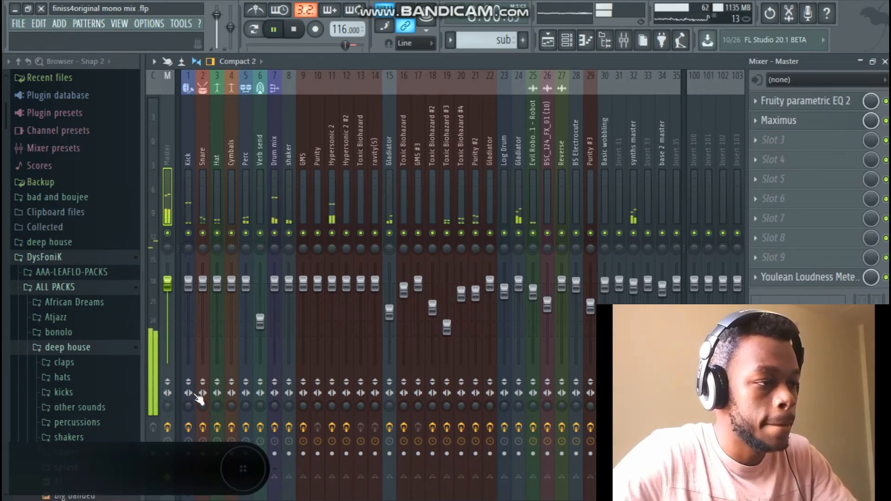
- Insert Fruity Compressor in effect slot 3 of the Master insert
{"action": "left_click", "coordinate": [798, 138]}
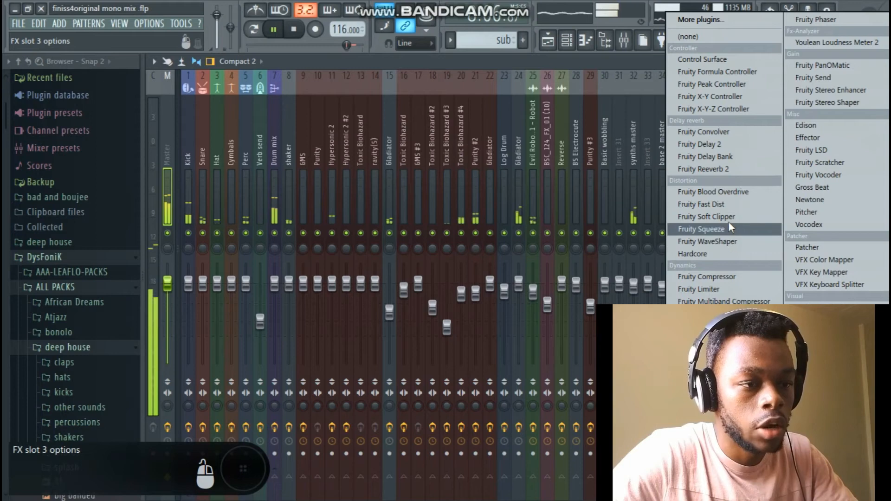
{"action": "left_click", "coordinate": [745, 280]}
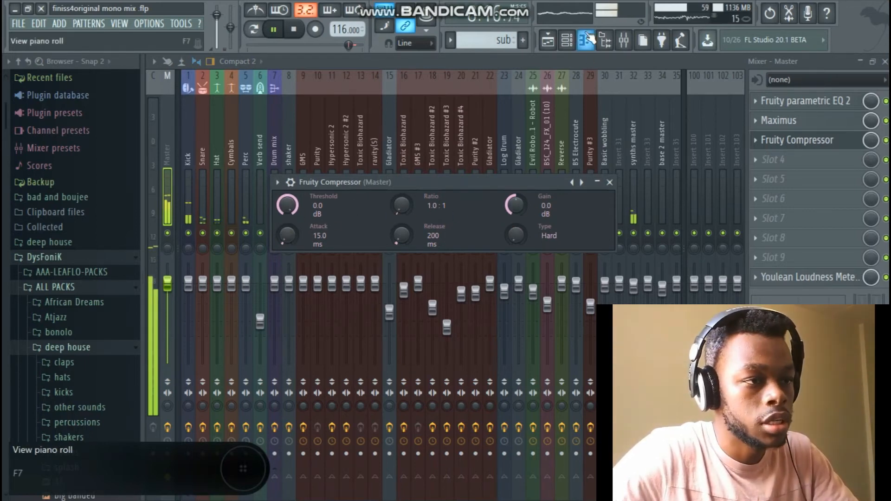
- Mute the sci-fi sound effects track and the robot voice track in the playlist, and return to the mixer
{"action": "left_click", "coordinate": [624, 42]}
{"action": "left_click", "coordinate": [605, 40]}
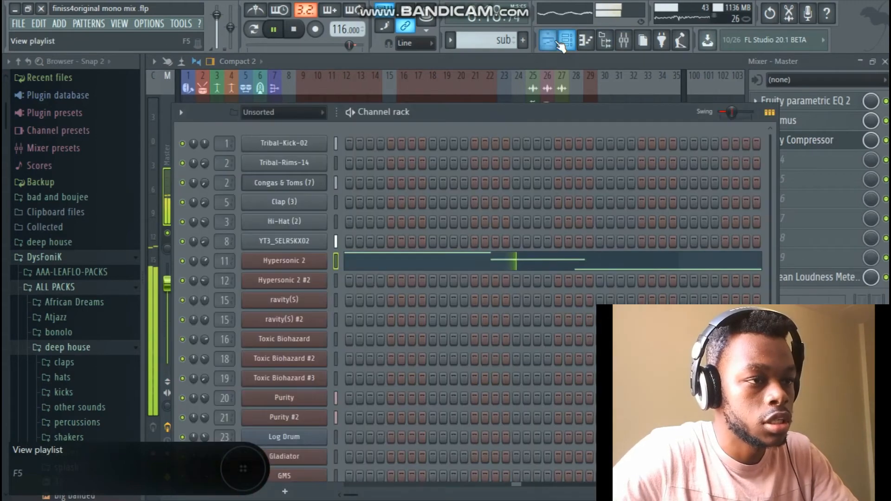
{"action": "left_click", "coordinate": [548, 40]}
{"action": "left_click", "coordinate": [208, 331]}
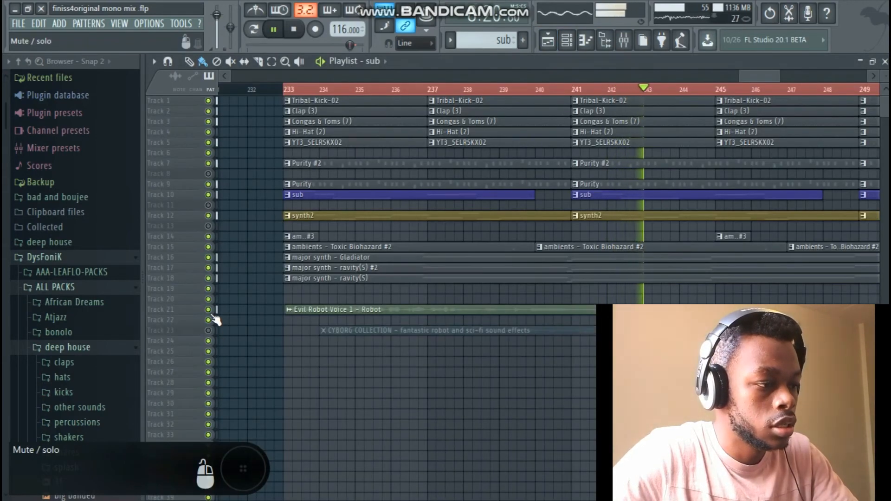
{"action": "left_click", "coordinate": [208, 310]}
{"action": "left_click", "coordinate": [624, 41]}
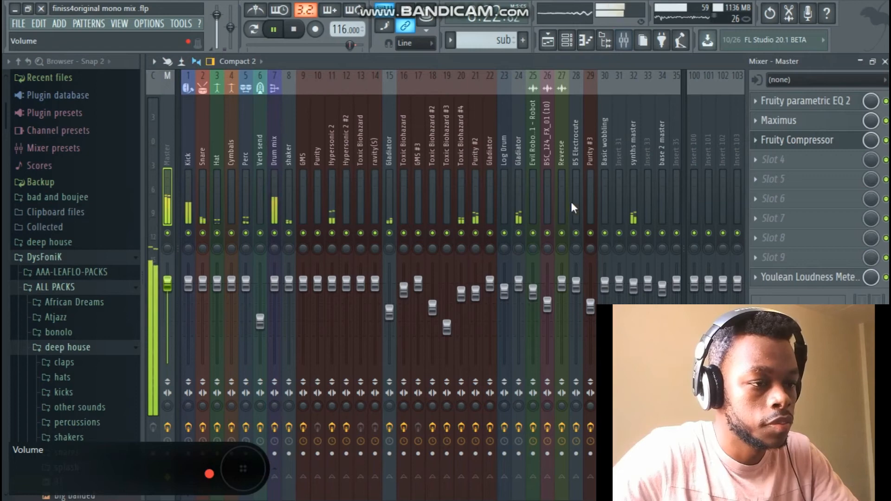
- Set the Fruity Compressor to a -10.6 dB threshold, 2.0:1 ratio and 6.4 dB gain, and check the loudness meter
{"action": "left_click", "coordinate": [804, 140]}
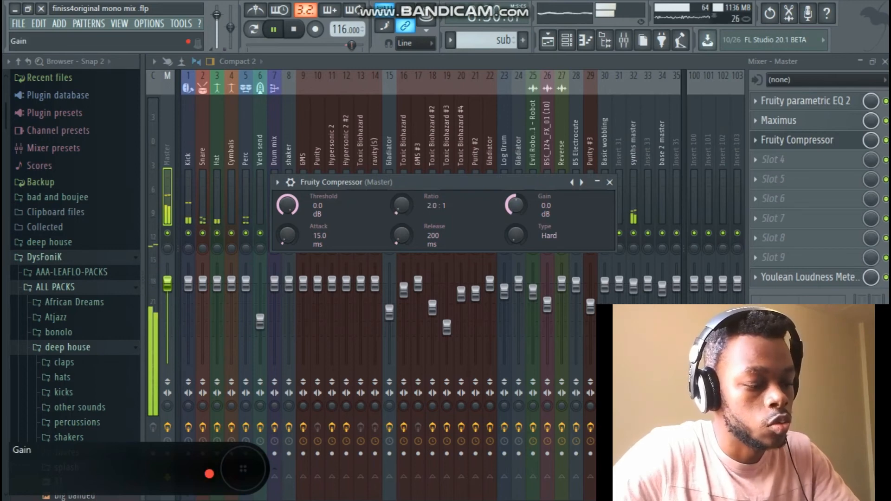
{"action": "key", "text": "XF86AudioLowerVolume"}
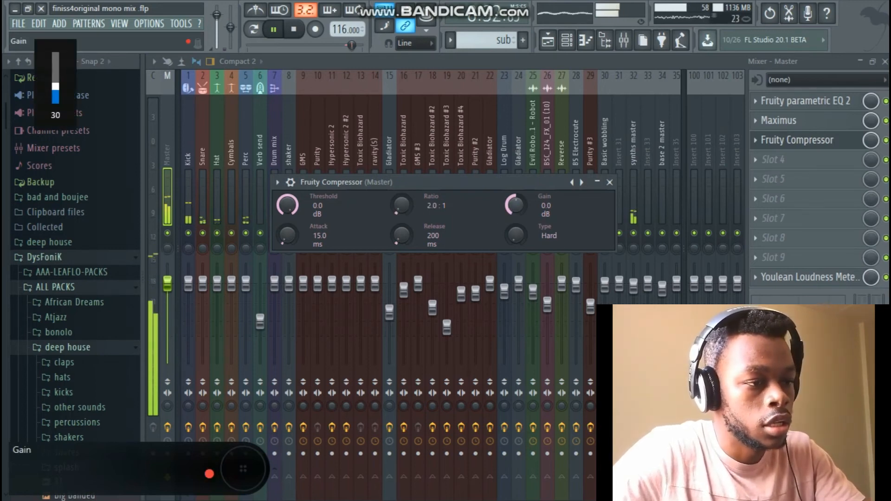
{"action": "left_click_drag", "start_coordinate": [515, 205], "coordinate": [516, 204]}
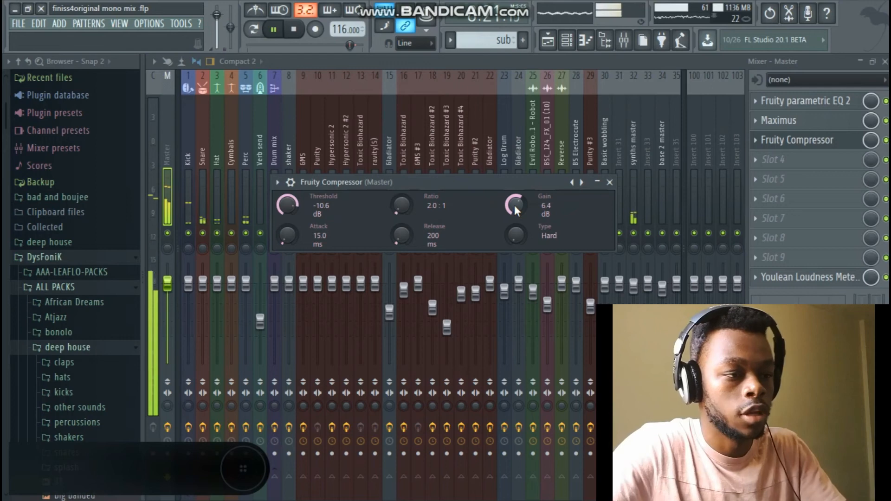
{"action": "left_click", "coordinate": [782, 279]}
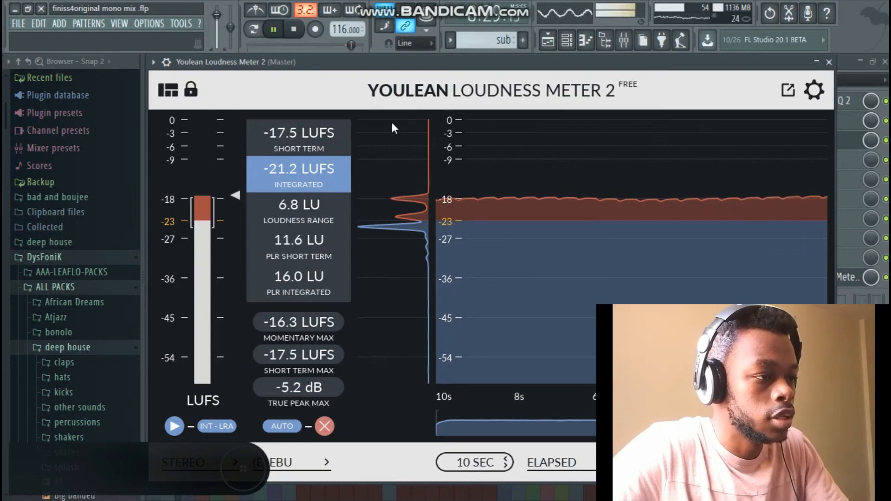
{"action": "left_click", "coordinate": [829, 61]}
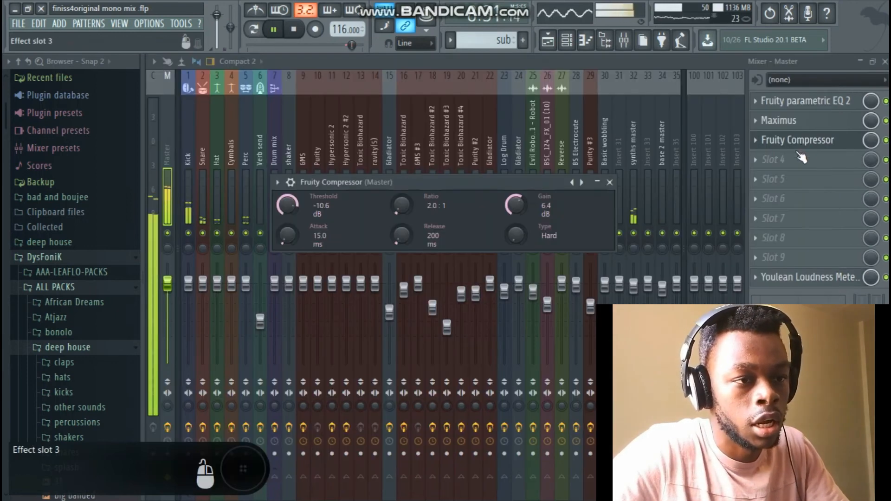
- Insert Fruity Limiter in slot 4 of the Master, raise its gain past 6 dB and check the loudness in Youlean Loudness Meter
{"action": "left_click", "coordinate": [779, 166]}
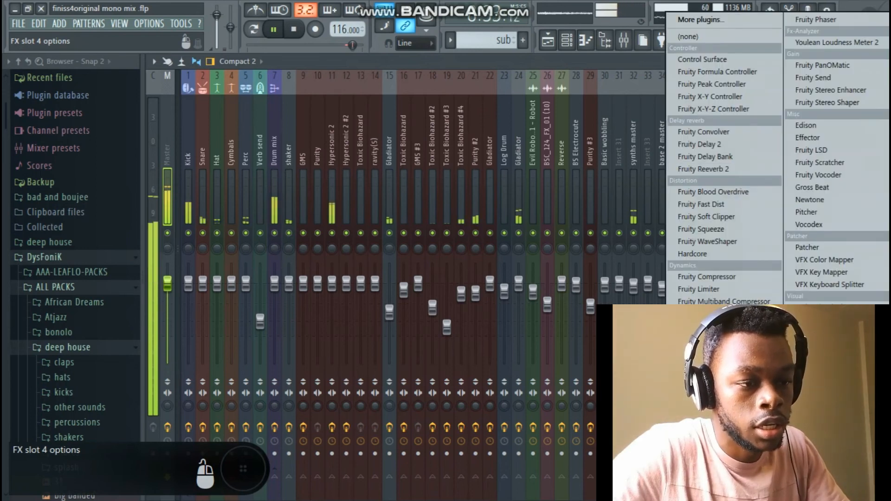
{"action": "left_click", "coordinate": [720, 289]}
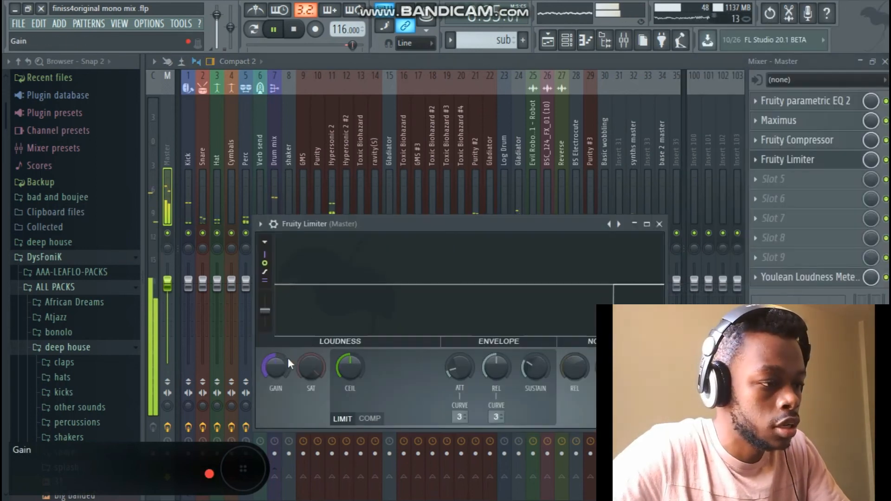
{"action": "scroll", "coordinate": [282, 367], "scroll_direction": "up", "scroll_amount": 6}
{"action": "scroll", "coordinate": [281, 367], "scroll_direction": "up", "scroll_amount": 4}
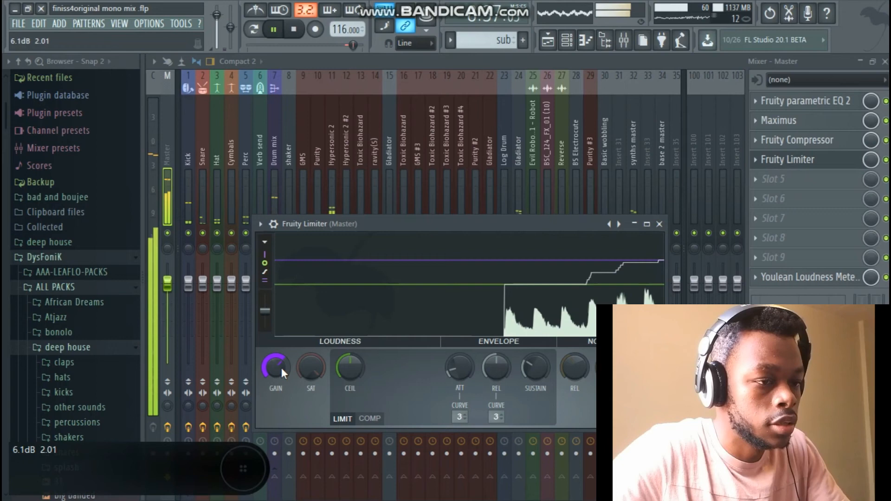
{"action": "left_click", "coordinate": [848, 286]}
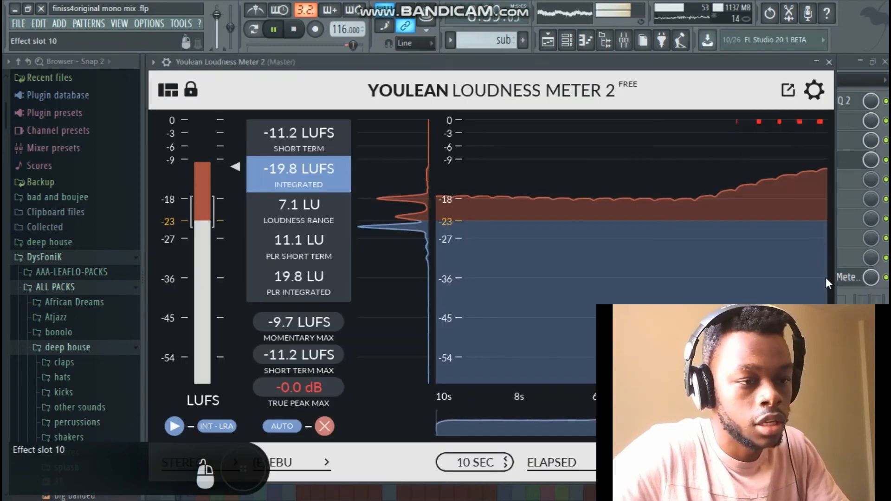
{"action": "left_click", "coordinate": [832, 60]}
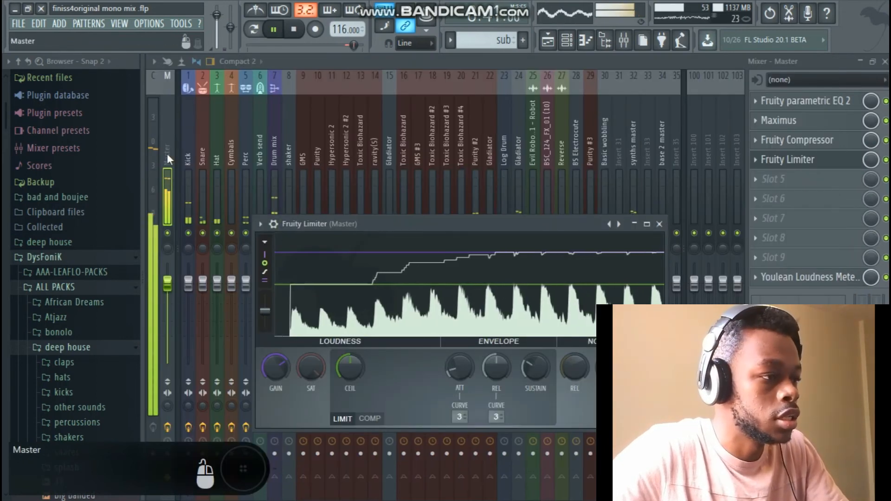
{"action": "left_click", "coordinate": [815, 281]}
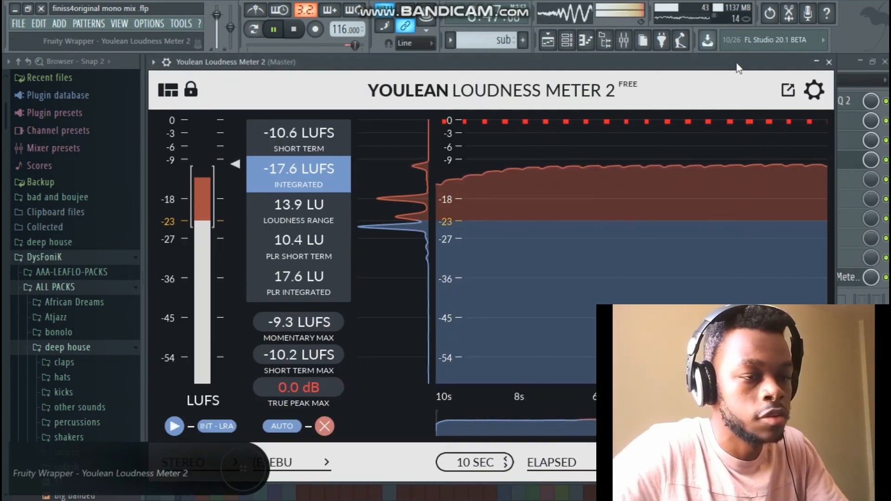
{"action": "left_click", "coordinate": [830, 62]}
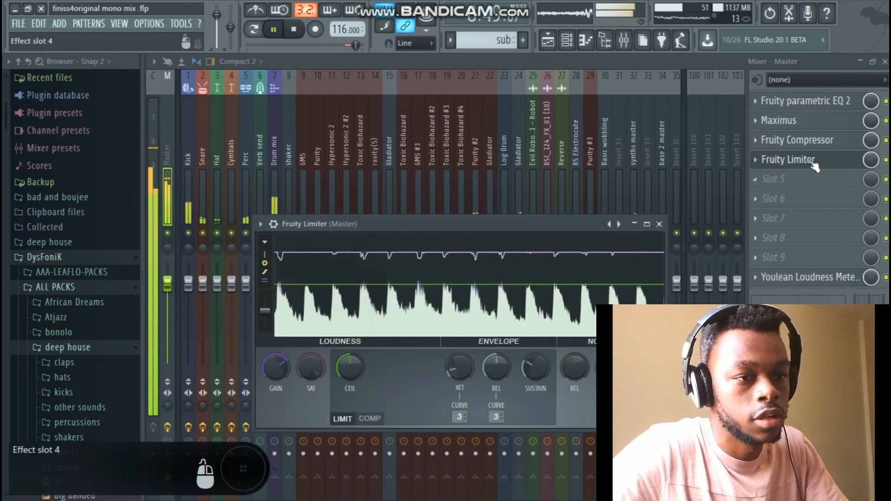
- Raise the Fruity Compressor's gain to about 7 dB and check the Master's loudness
{"action": "left_click", "coordinate": [811, 160]}
{"action": "left_click", "coordinate": [810, 140]}
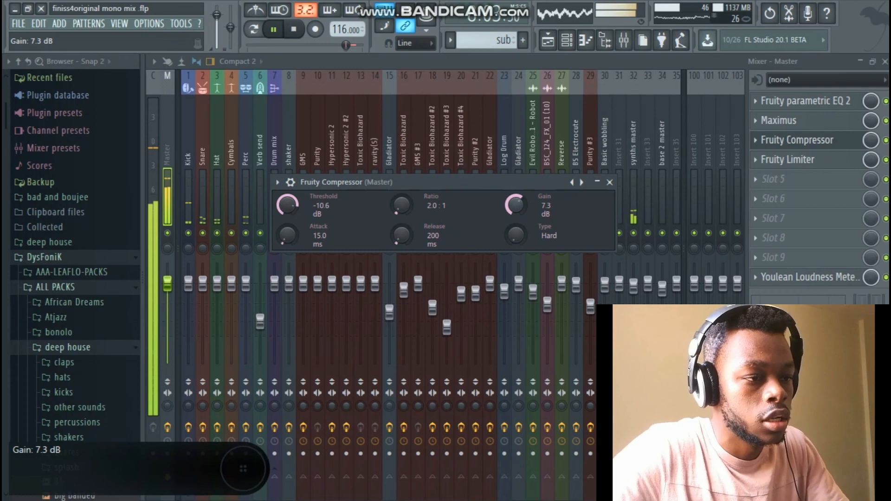
{"action": "left_click", "coordinate": [791, 278]}
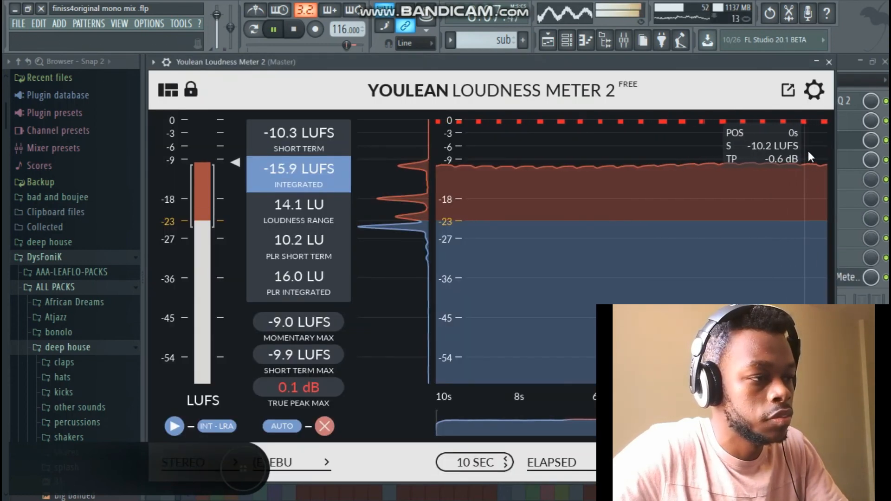
{"action": "left_click", "coordinate": [830, 62]}
- Raise the Fruity Limiter's gain slightly, close it, bring up the compressor and recheck the loudness meter
{"action": "left_click", "coordinate": [826, 160]}
{"action": "left_click_drag", "start_coordinate": [275, 367], "coordinate": [275, 349]}
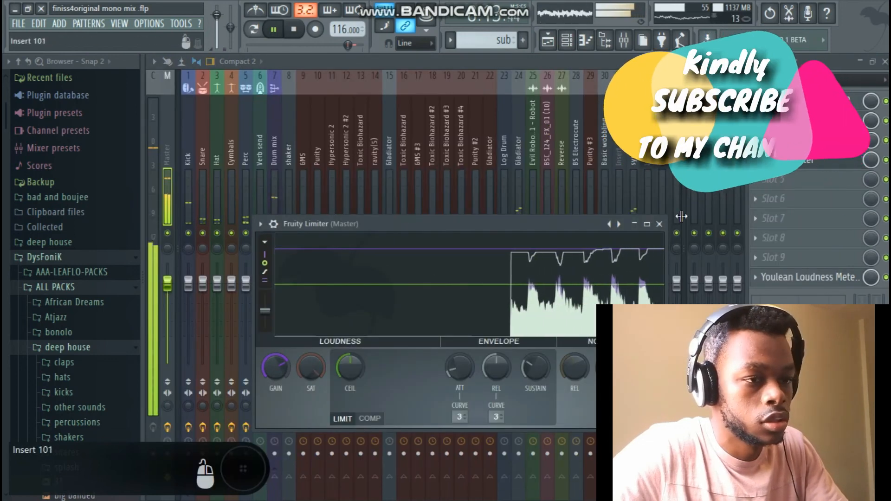
{"action": "left_click", "coordinate": [821, 140]}
{"action": "left_click", "coordinate": [660, 224]}
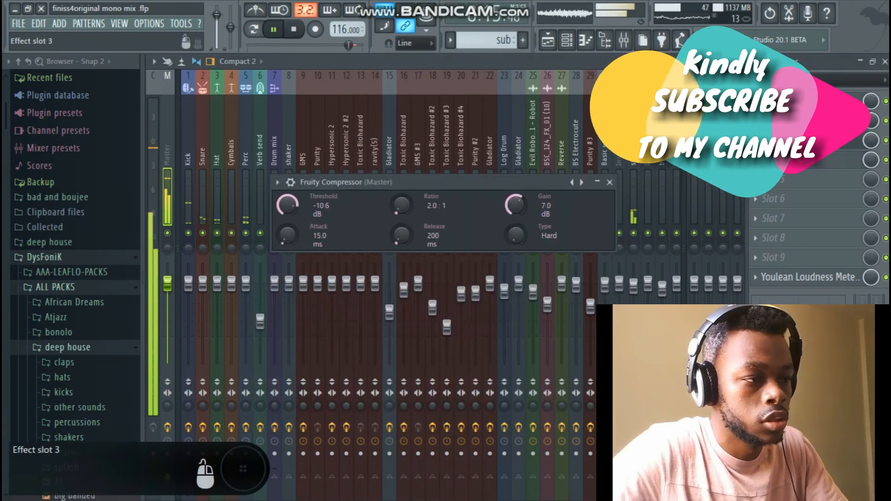
{"action": "left_click", "coordinate": [812, 276]}
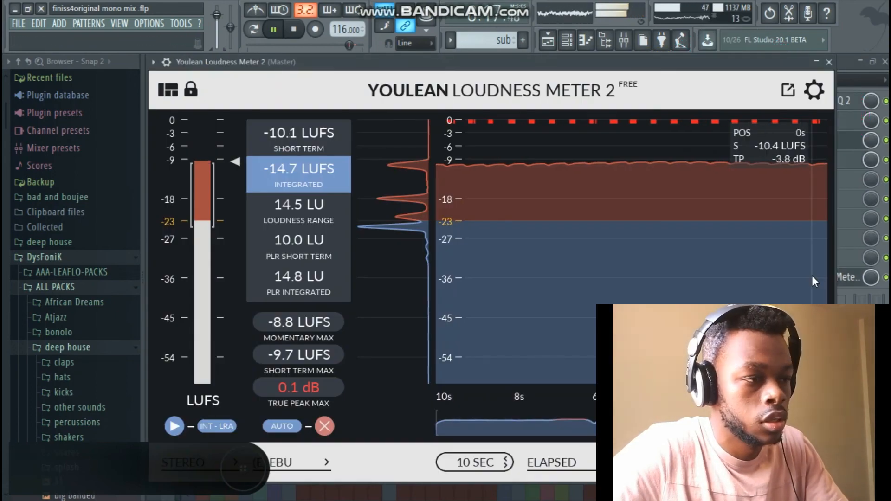
{"action": "left_click", "coordinate": [829, 61]}
- Raise the Fruity Limiter's gain to about 9.6 dB and close the limiter
{"action": "left_click", "coordinate": [805, 169]}
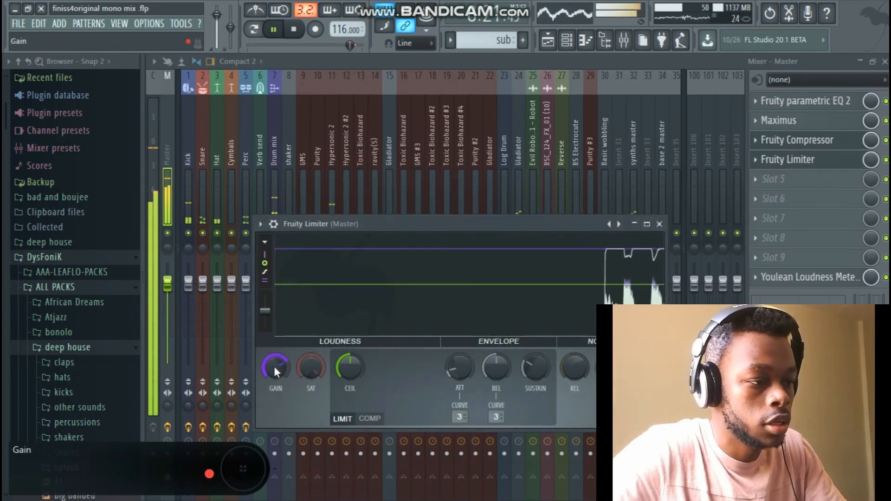
{"action": "left_click_drag", "start_coordinate": [276, 366], "coordinate": [276, 343]}
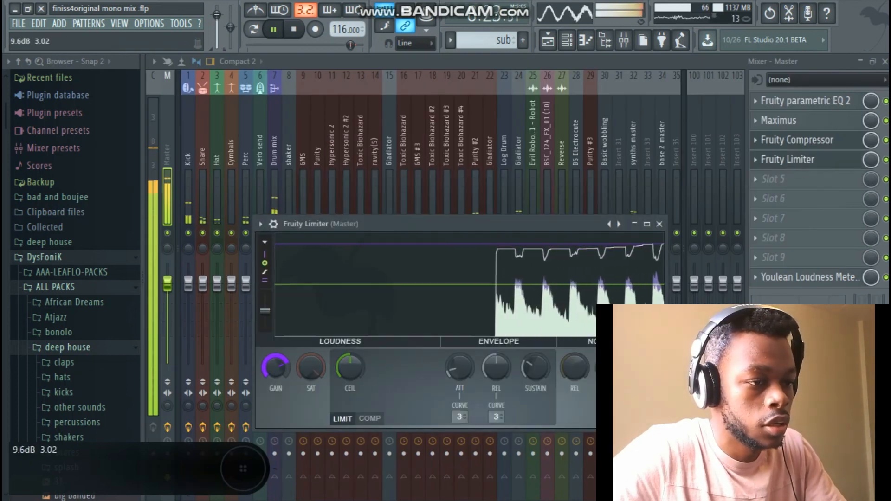
{"action": "left_click", "coordinate": [660, 224]}
- Set the Fruity Compressor's gain to 7.5 dB and check the resulting loudness in the meter
{"action": "left_click", "coordinate": [833, 140]}
{"action": "left_click", "coordinate": [834, 141]}
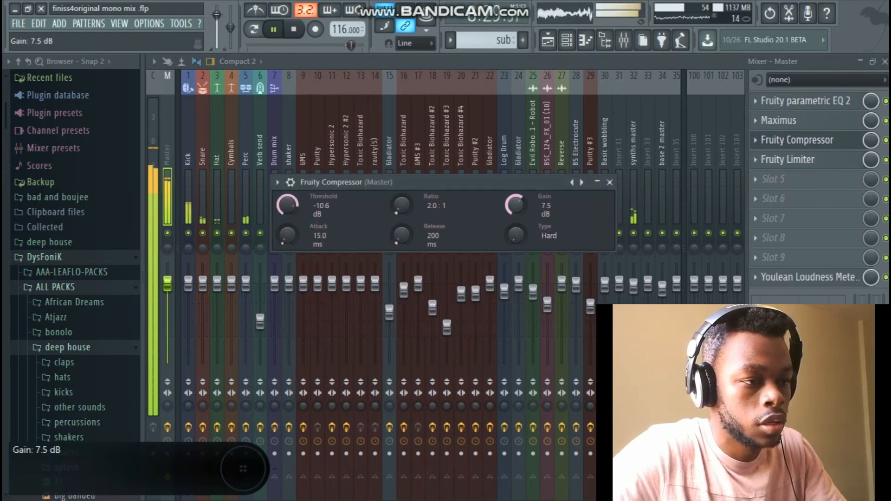
{"action": "left_click", "coordinate": [820, 277]}
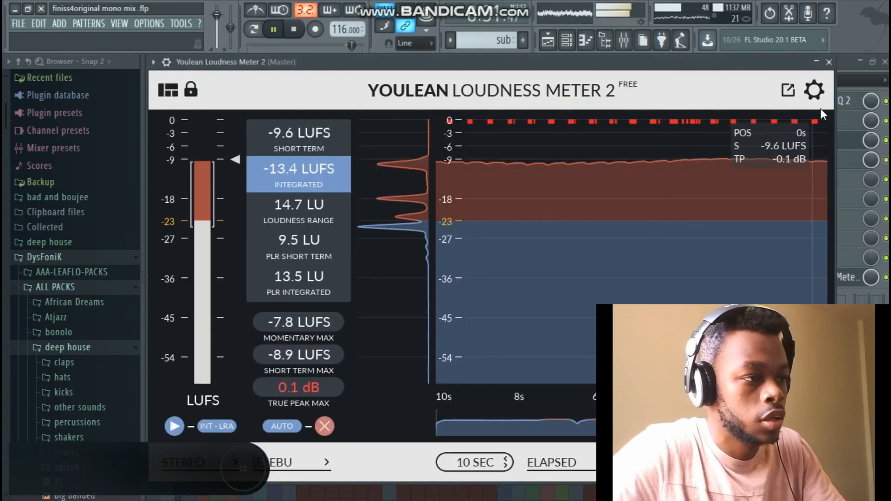
{"action": "left_click", "coordinate": [829, 62]}
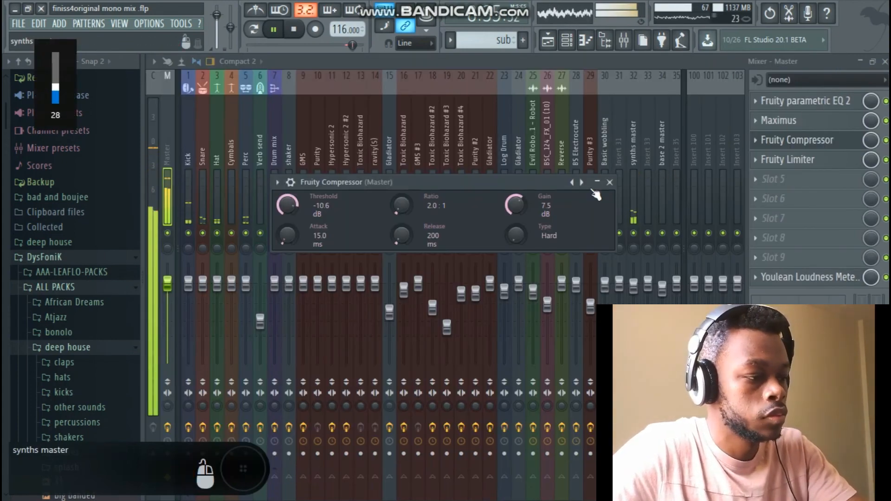
- Adjust the Master insert's stereo separation slightly and stop playback
{"action": "mouse_move", "coordinate": [168, 407]}
{"action": "left_mouse_down"}
{"action": "mouse_move", "coordinate": [168, 394]}
{"action": "mouse_move", "coordinate": [168, 415]}
{"action": "left_mouse_up"}
{"action": "key", "text": "space"}
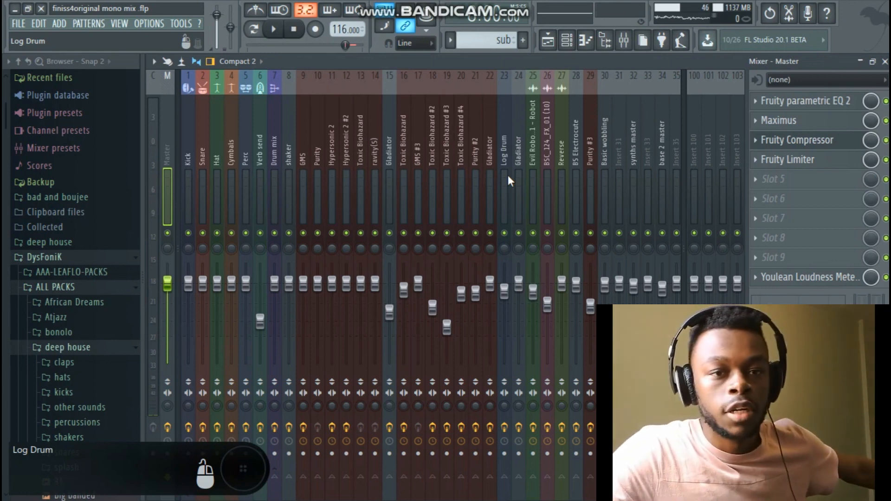
- Review the effect chains of the drum inserts one by one, from Kick through Verb send to Drum mix
{"action": "left_click", "coordinate": [188, 196]}
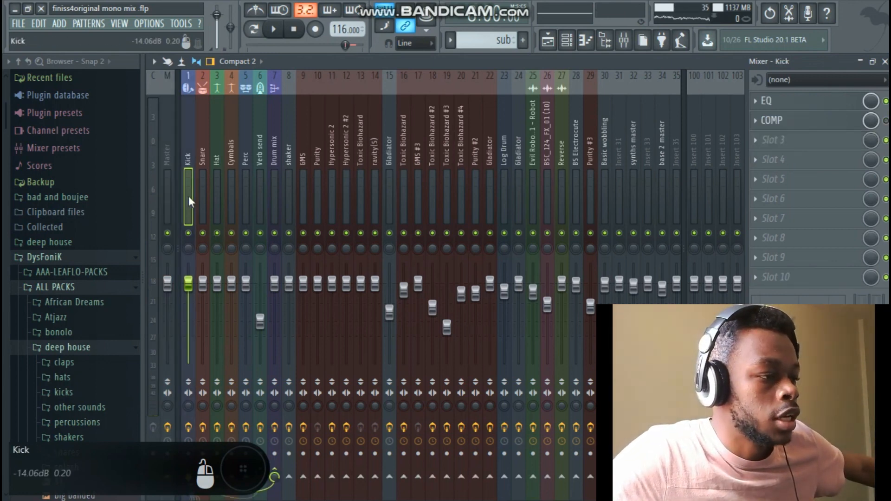
{"action": "left_click", "coordinate": [202, 177]}
{"action": "left_click", "coordinate": [216, 178]}
{"action": "left_click", "coordinate": [231, 171]}
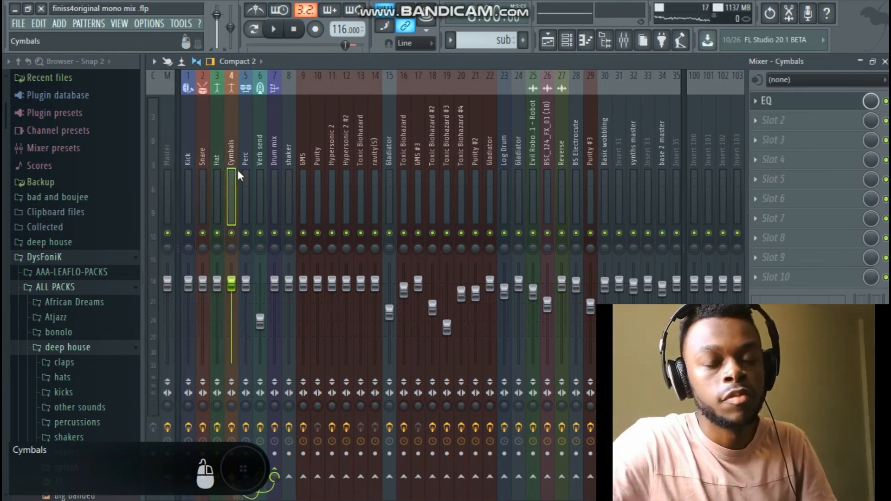
{"action": "left_click", "coordinate": [246, 168]}
{"action": "left_click", "coordinate": [264, 170]}
{"action": "left_click", "coordinate": [275, 167]}
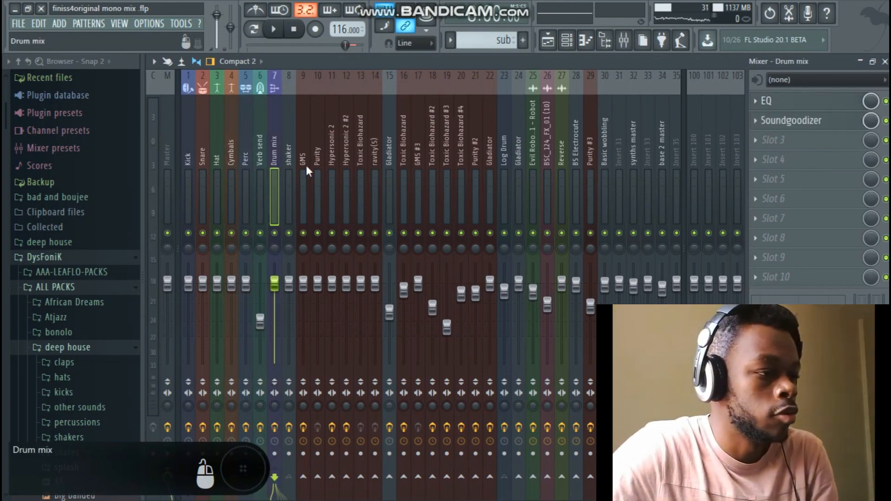